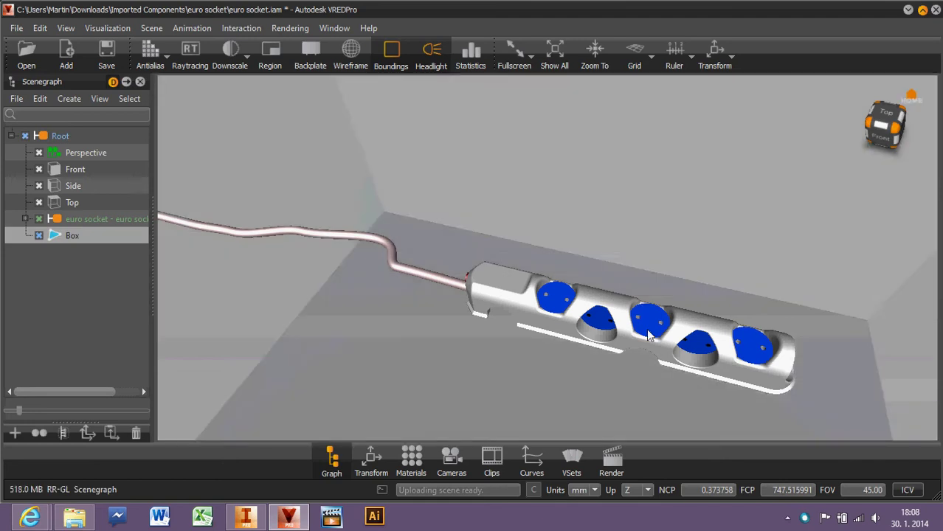
Step: Reposition the Box around the power strip by setting its translation to X 88, Y -75 and Z 99
{"action": "left_click_drag", "start_coordinate": [498, 248], "coordinate": [599, 255]}
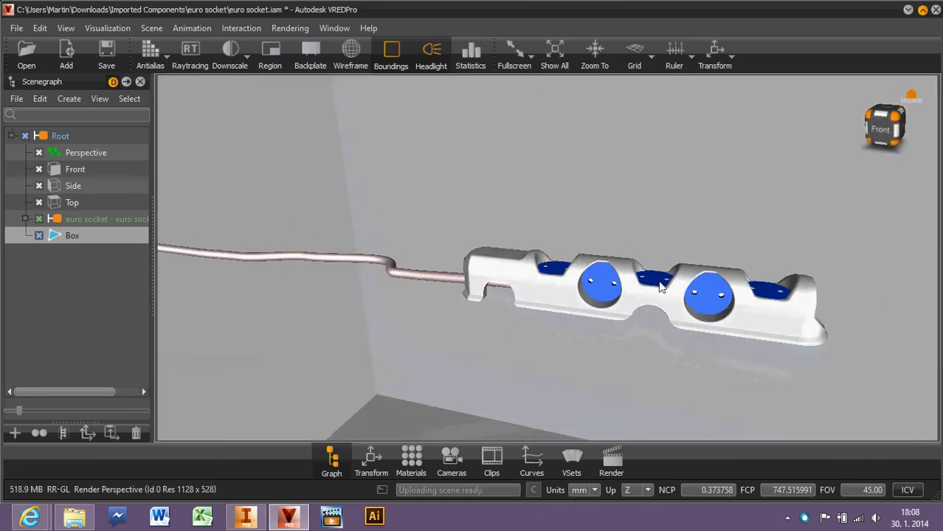
{"action": "left_click", "coordinate": [371, 457]}
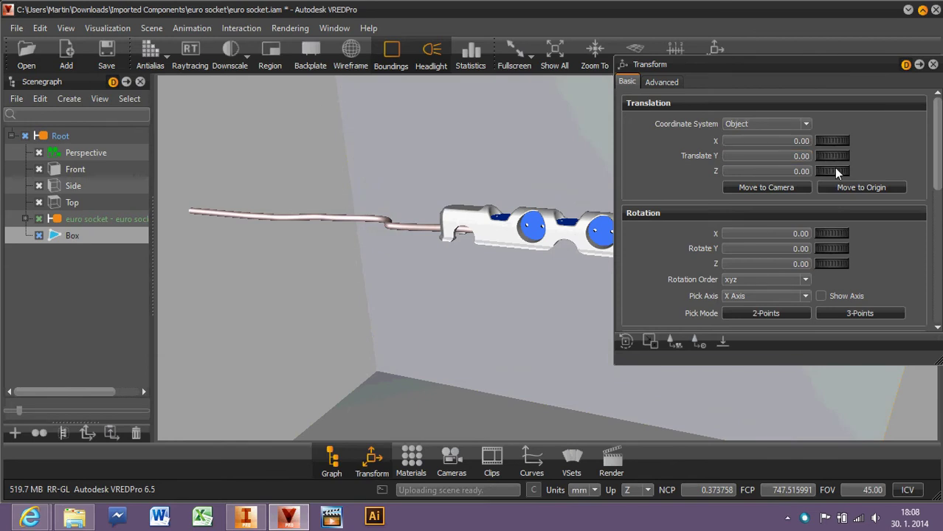
{"action": "left_click_drag", "start_coordinate": [842, 172], "coordinate": [909, 178]}
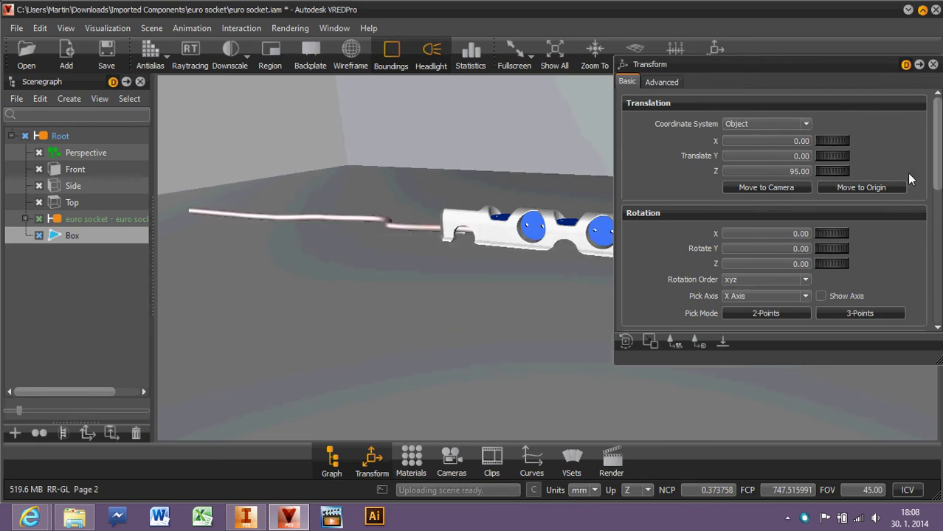
{"action": "left_click_drag", "start_coordinate": [843, 161], "coordinate": [896, 162]}
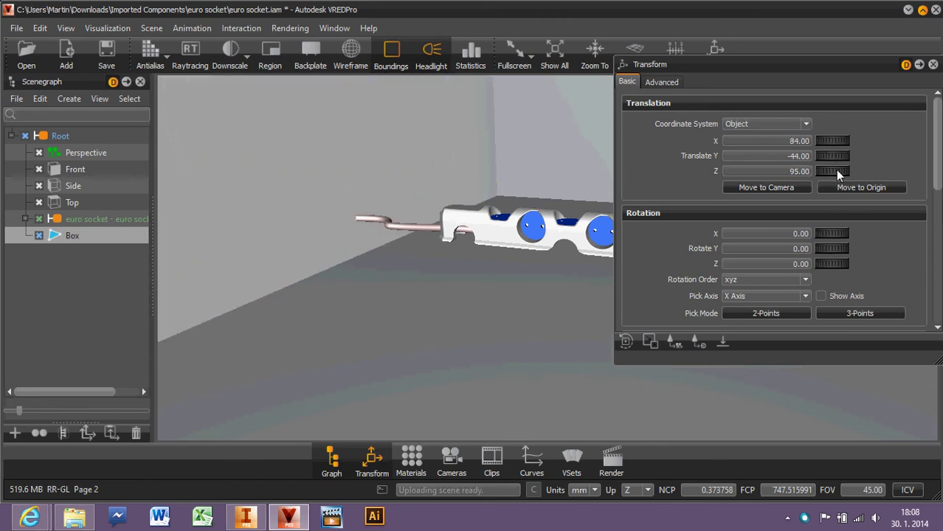
{"action": "left_click_drag", "start_coordinate": [835, 170], "coordinate": [837, 172]}
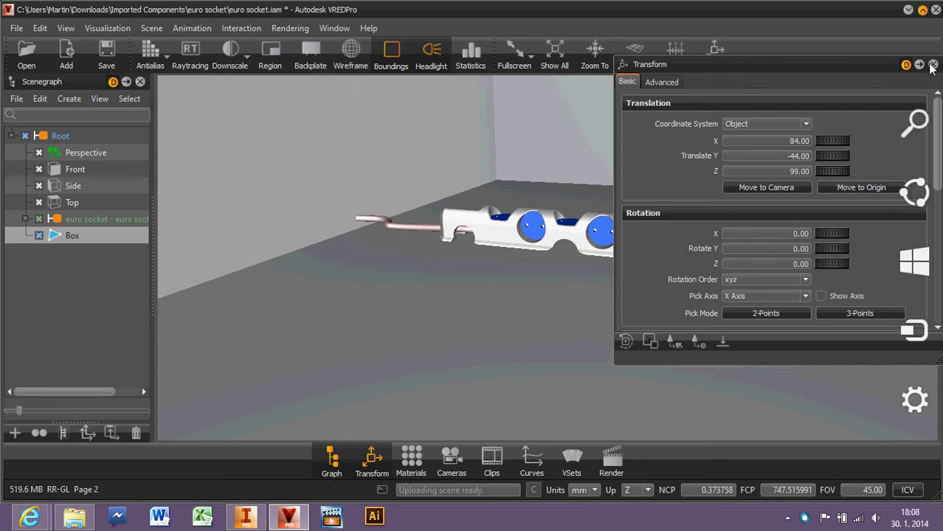
{"action": "left_click_drag", "start_coordinate": [831, 140], "coordinate": [812, 153]}
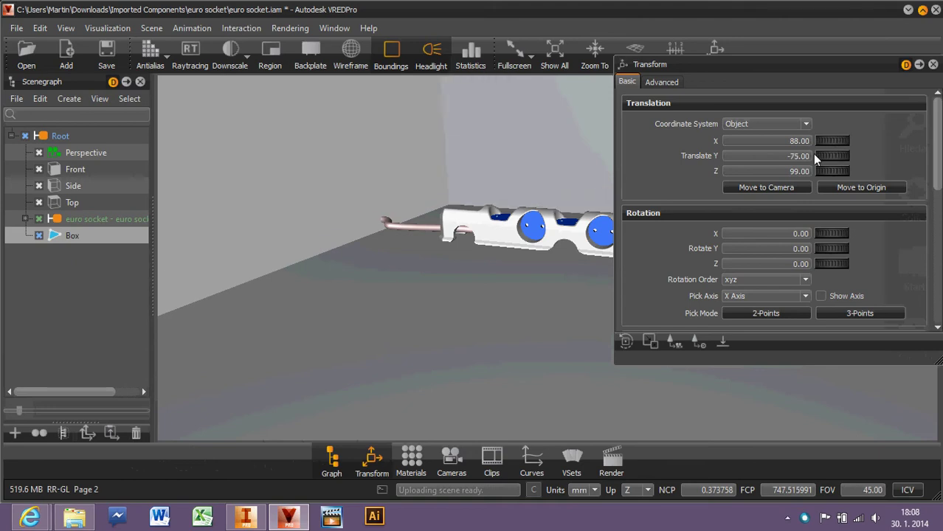
{"action": "left_click", "coordinate": [933, 65]}
{"action": "left_click_drag", "start_coordinate": [720, 211], "coordinate": [633, 287]}
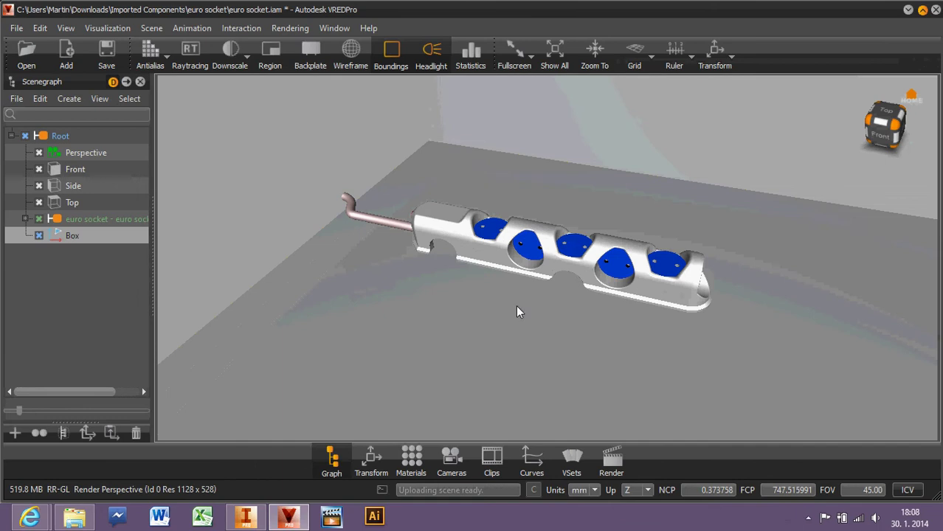
Step: Review the existing Černý material and create a Metallic Carpaint material in the scene
{"action": "left_click", "coordinate": [411, 457]}
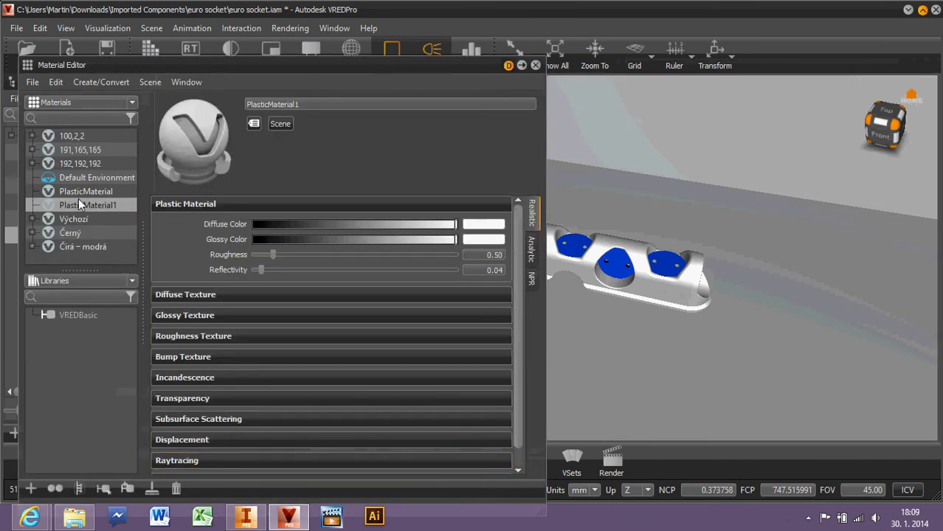
{"action": "left_click", "coordinate": [78, 231]}
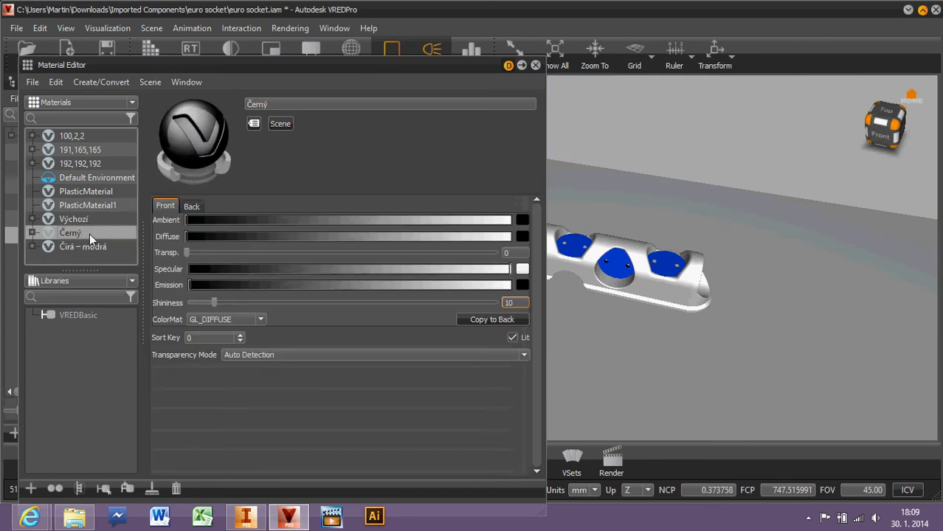
{"action": "left_click", "coordinate": [103, 81]}
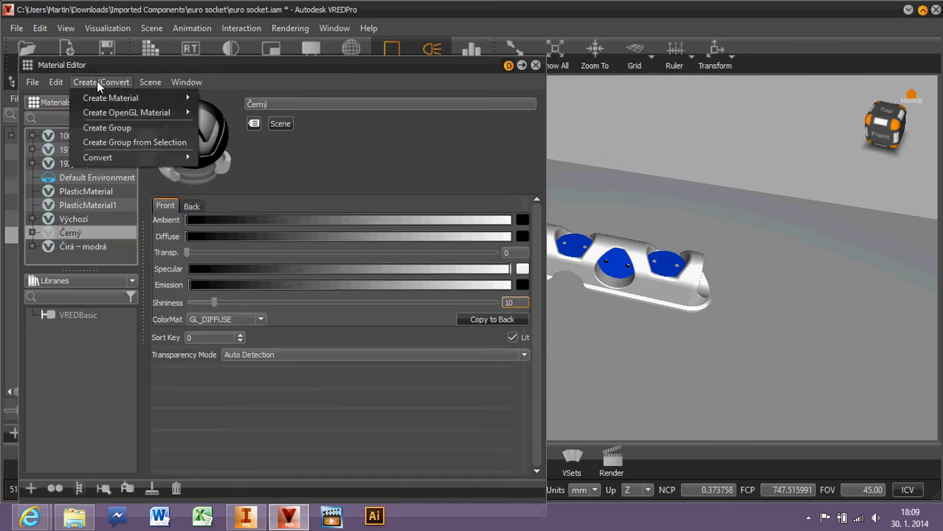
{"action": "mouse_move", "coordinate": [114, 99]}
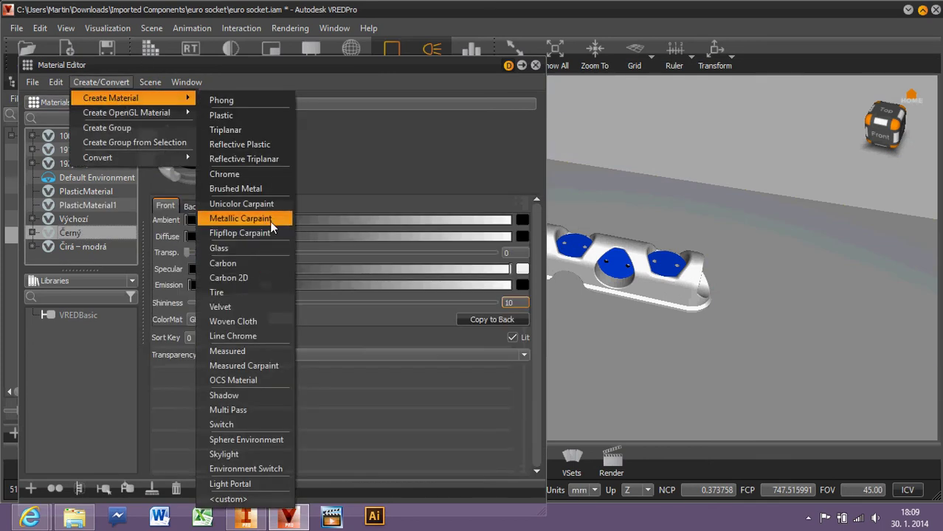
{"action": "left_click", "coordinate": [269, 219]}
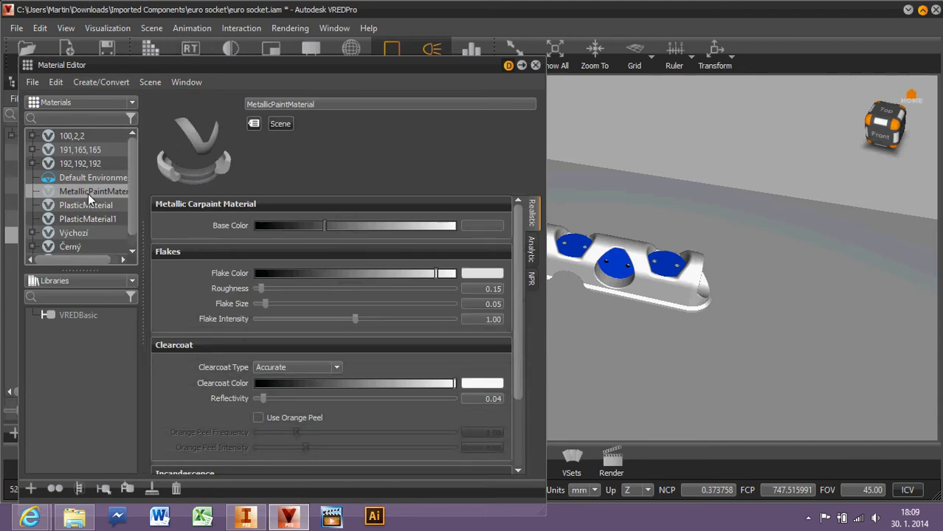
Step: Set the metallic carpaint's base color to a dark saturated blue
{"action": "left_click", "coordinate": [478, 225]}
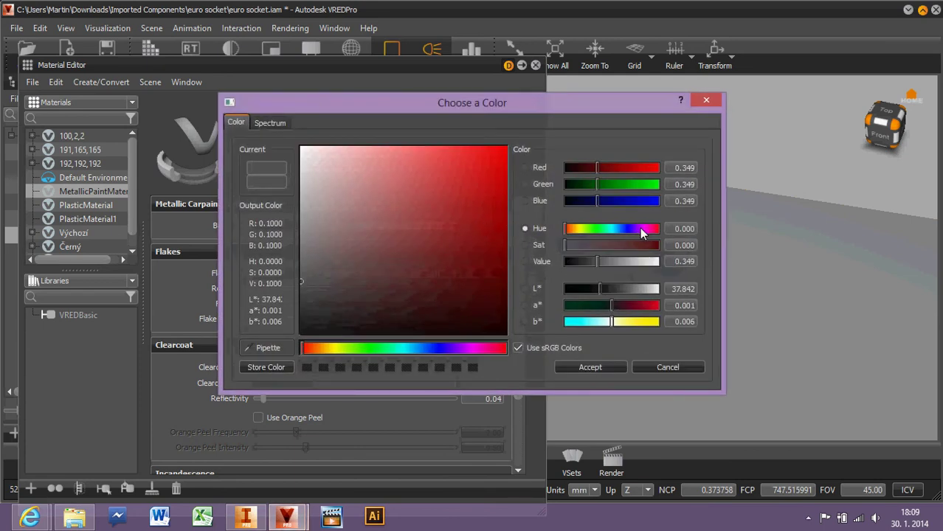
{"action": "left_click", "coordinate": [638, 200]}
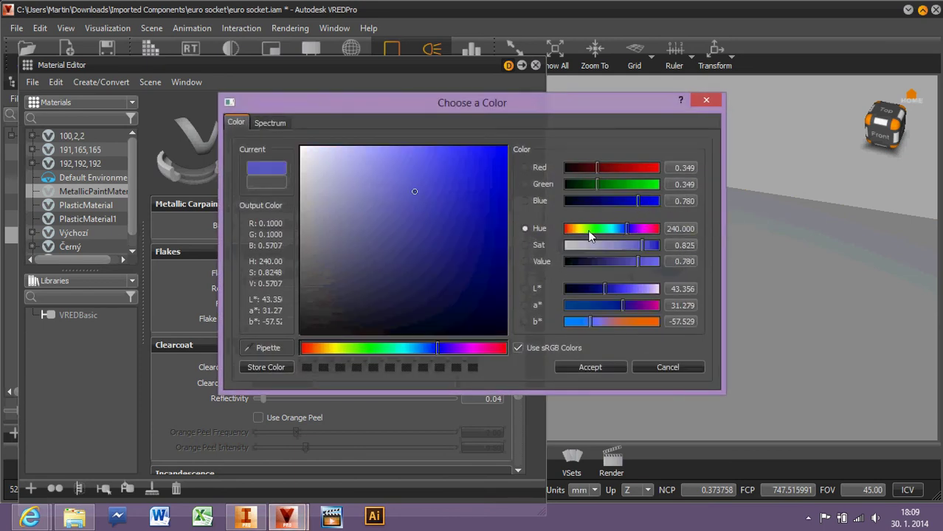
{"action": "left_click", "coordinate": [489, 206]}
{"action": "left_click", "coordinate": [602, 365]}
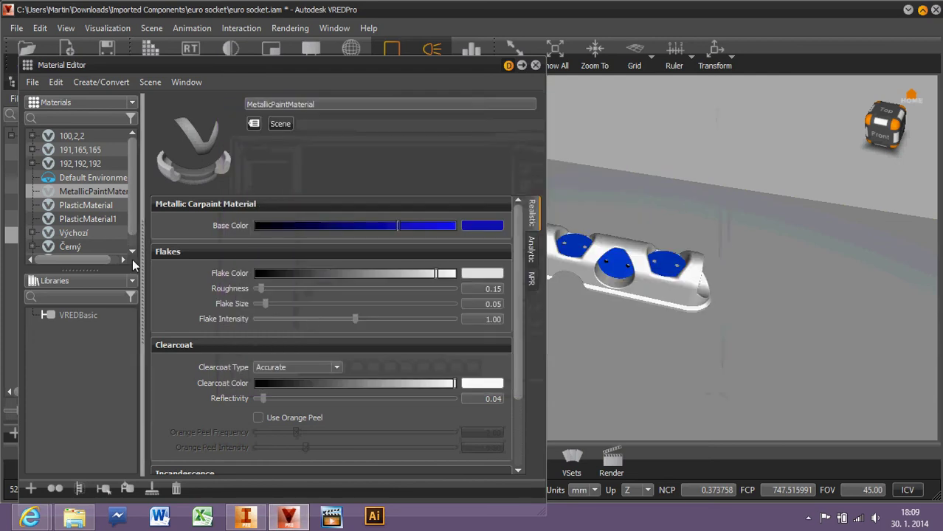
Step: Apply the blue metallic carpaint to the power strip's socket inserts and enable raytracing
{"action": "left_click_drag", "start_coordinate": [99, 193], "coordinate": [583, 251]}
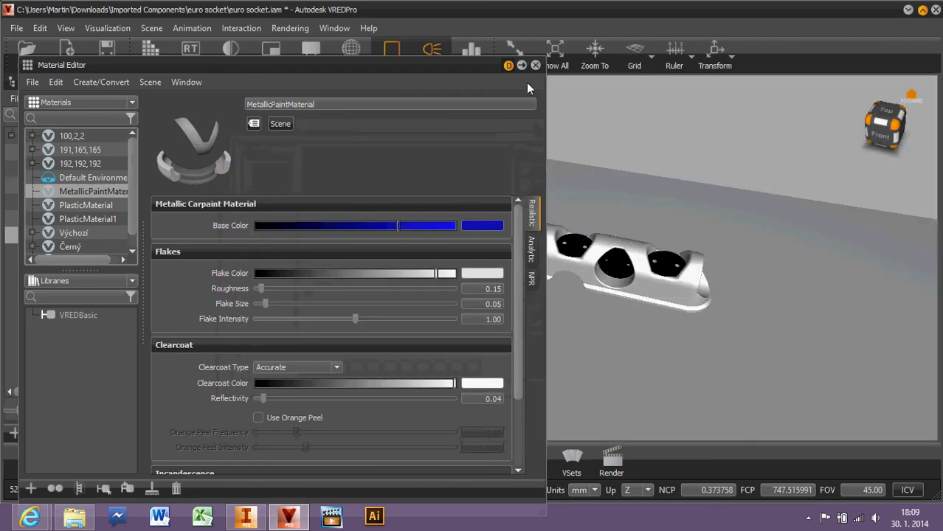
{"action": "left_click", "coordinate": [536, 65]}
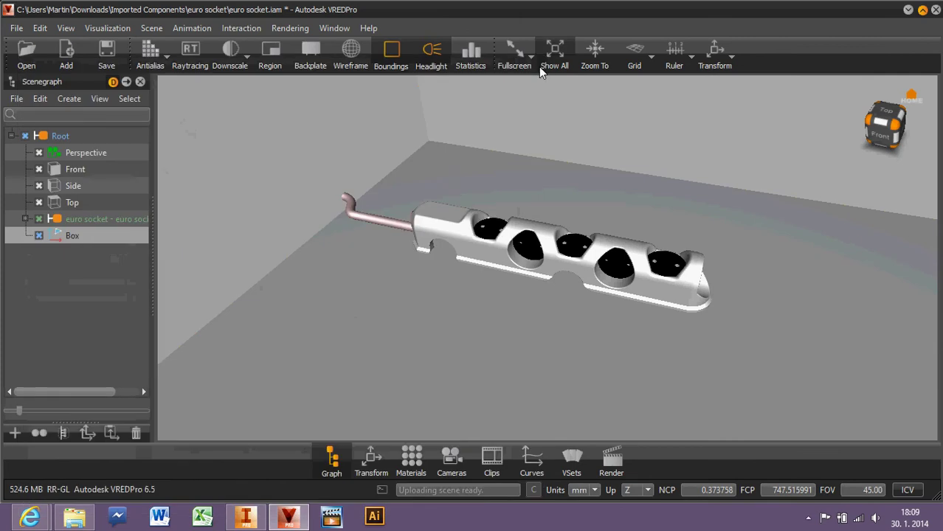
{"action": "left_click", "coordinate": [191, 59]}
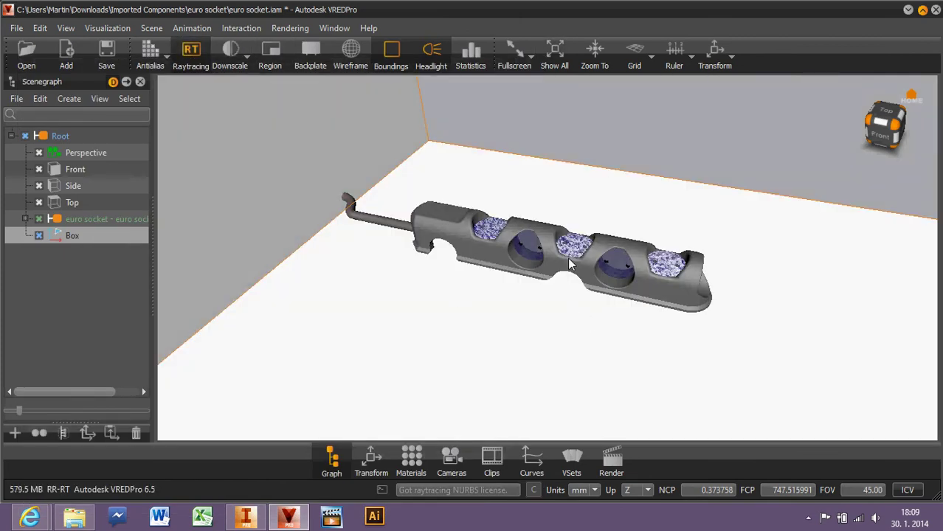
{"action": "right_click_drag", "start_coordinate": [575, 247], "coordinate": [571, 378]}
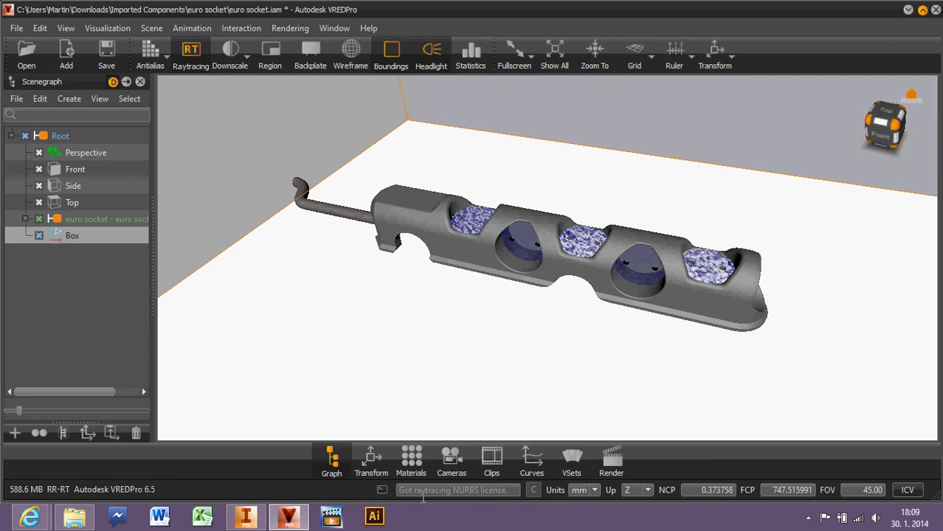
Step: Create a Plastic material as a replacement for the carpaint on the socket inserts
{"action": "left_click", "coordinate": [413, 465]}
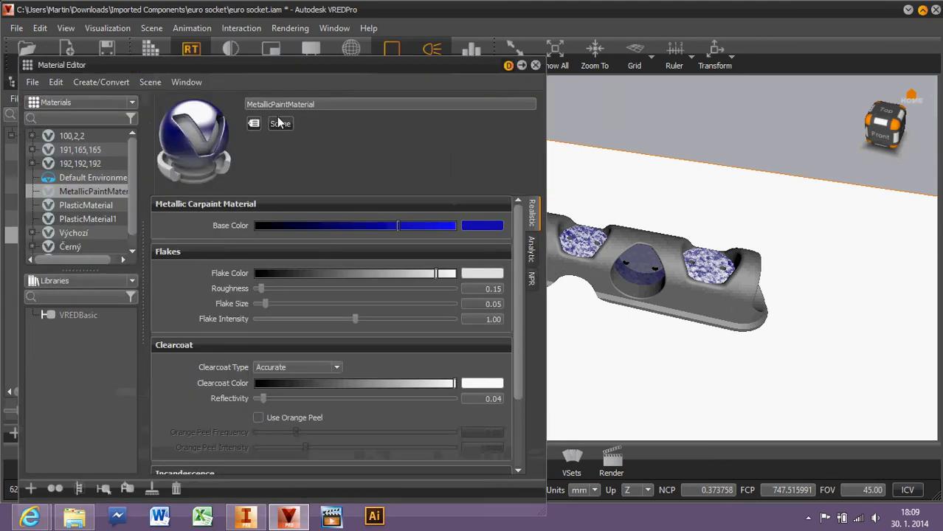
{"action": "left_click", "coordinate": [114, 84]}
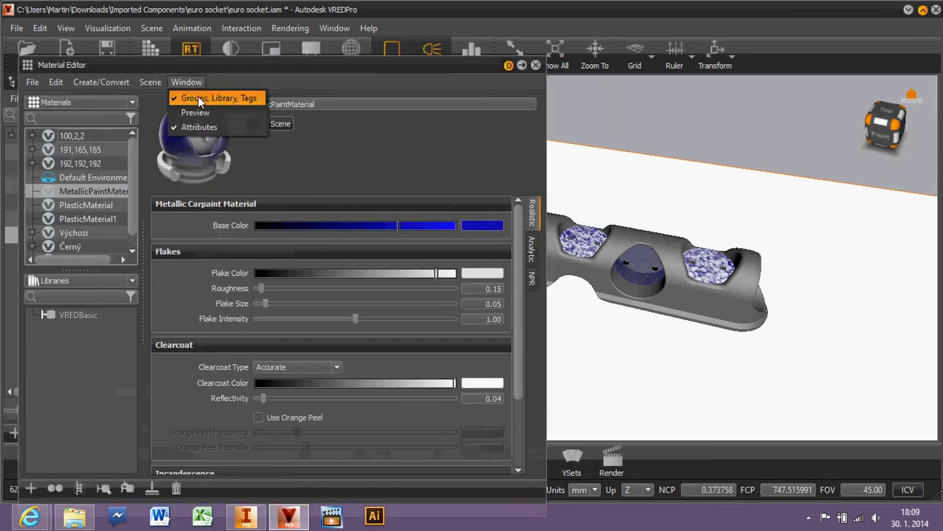
{"action": "mouse_move", "coordinate": [121, 105]}
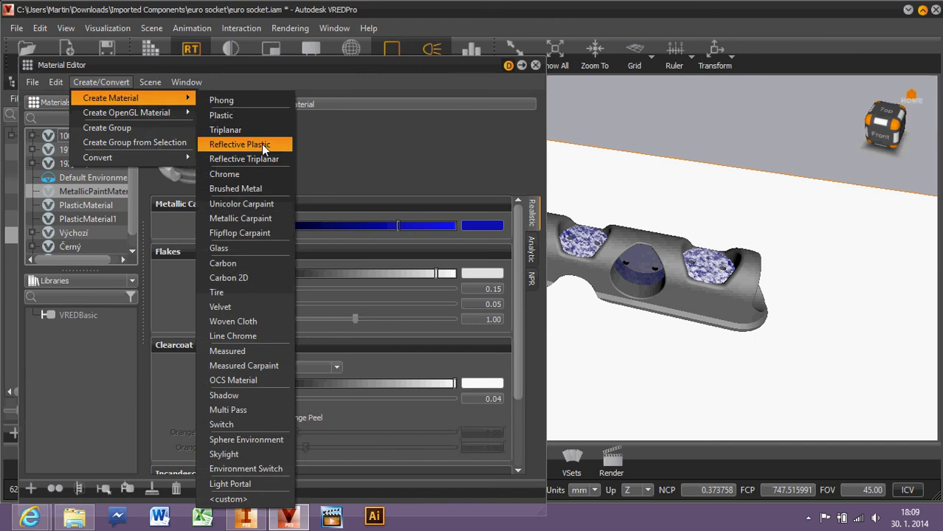
{"action": "left_click", "coordinate": [270, 116]}
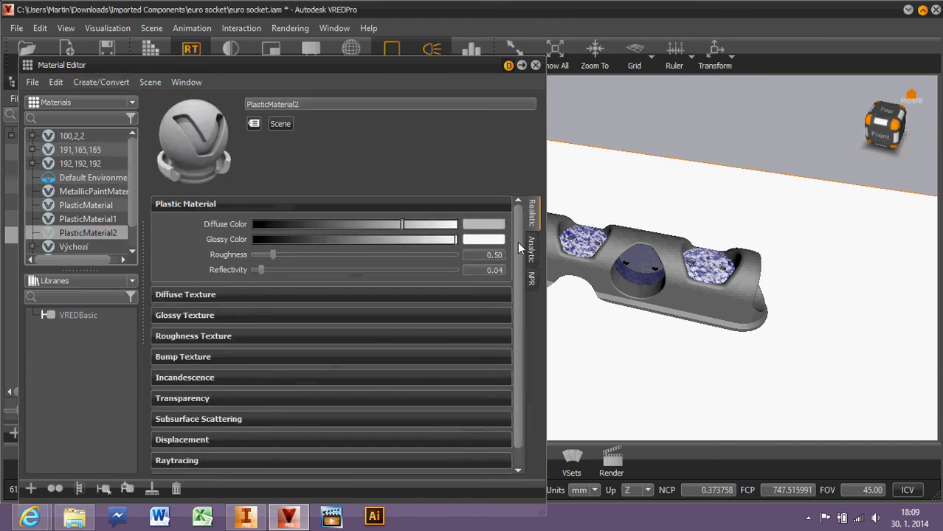
Step: Set the plastic's diffuse color to deep blue, about R 0.021, G 0.021, B 0.783, and apply it to the socket inserts
{"action": "left_click", "coordinate": [485, 228]}
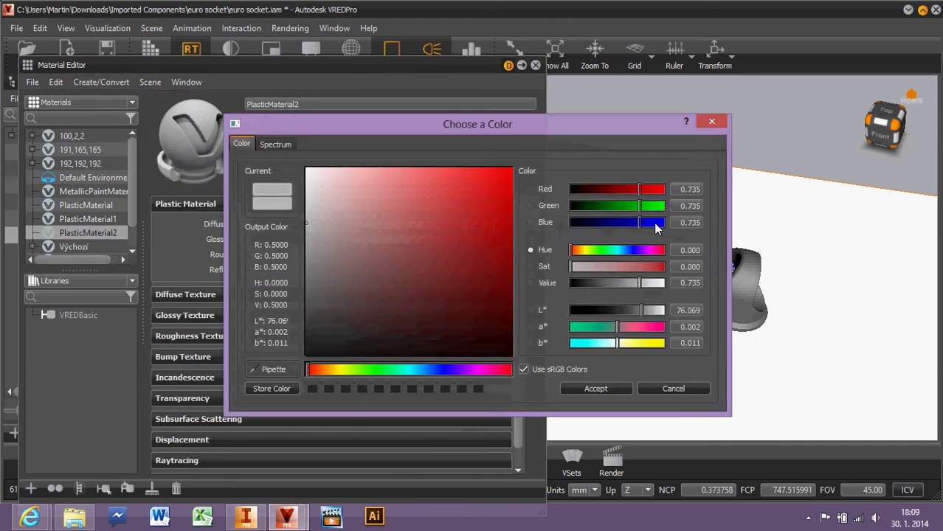
{"action": "left_click", "coordinate": [632, 251]}
{"action": "left_click", "coordinate": [508, 213]}
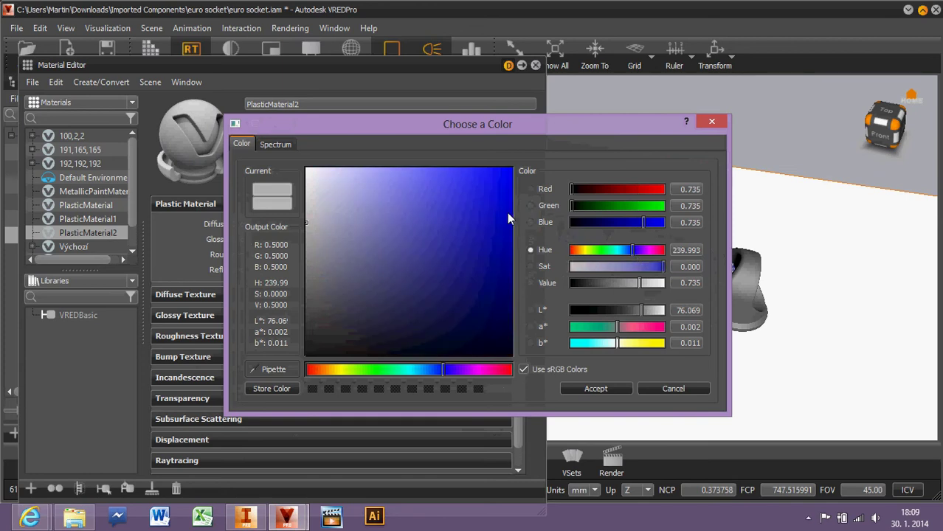
{"action": "left_click", "coordinate": [596, 389]}
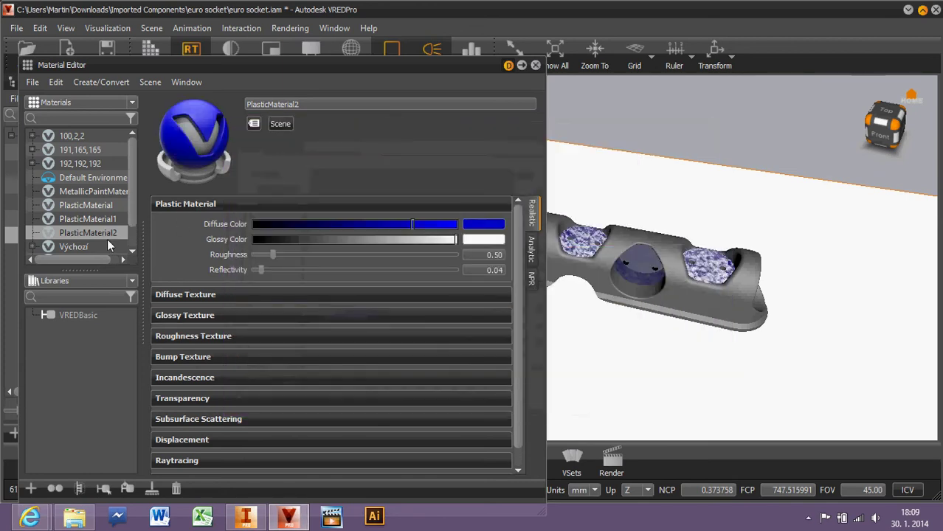
{"action": "left_click_drag", "start_coordinate": [646, 278], "coordinate": [648, 276]}
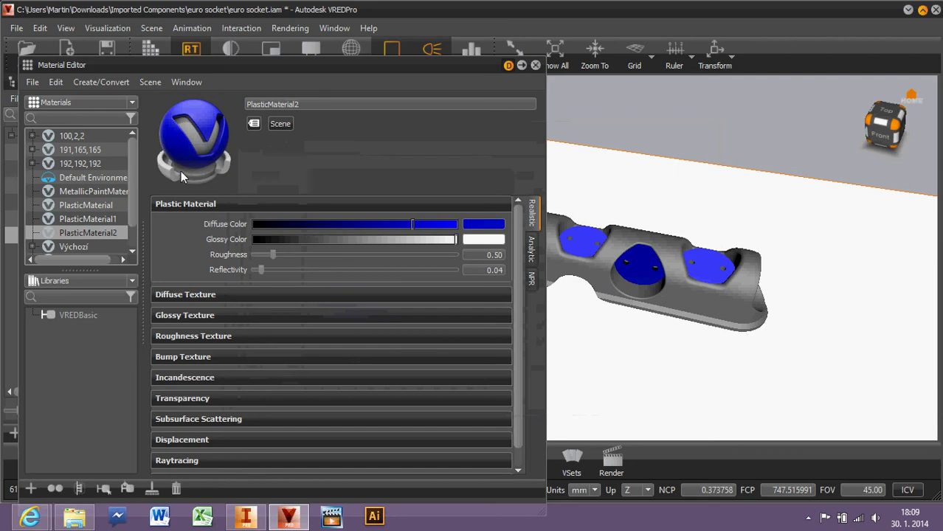
Step: Create another Plastic material with a lighter blue diffuse color of about R 0, G 0.276, B 0.810
{"action": "left_click", "coordinate": [124, 81]}
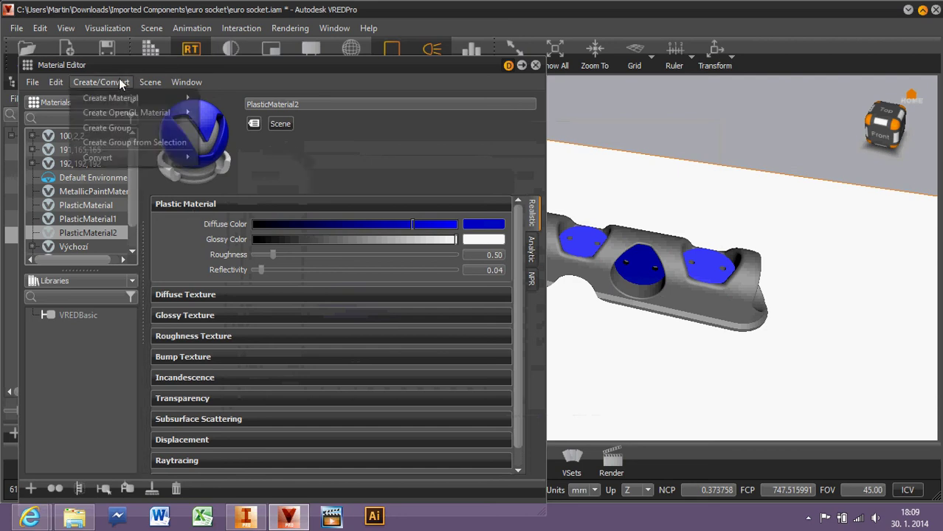
{"action": "mouse_move", "coordinate": [123, 98]}
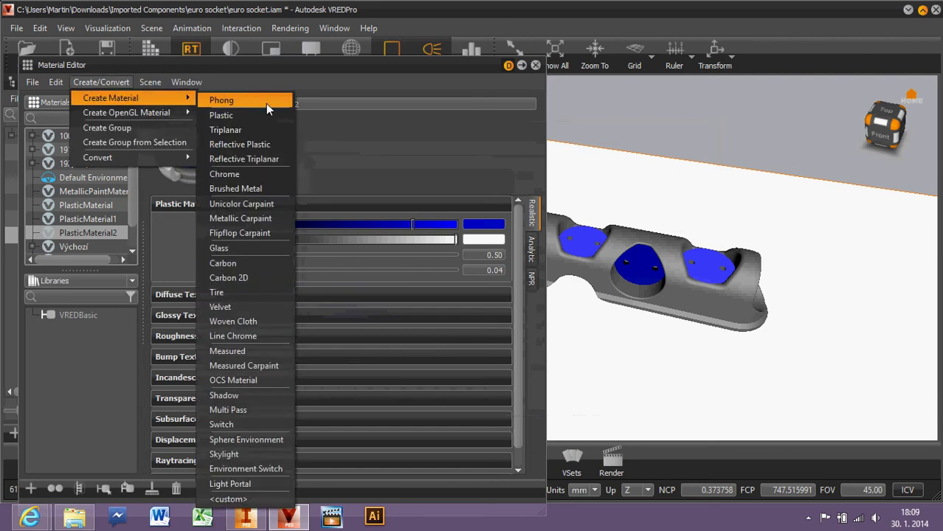
{"action": "left_click", "coordinate": [271, 120]}
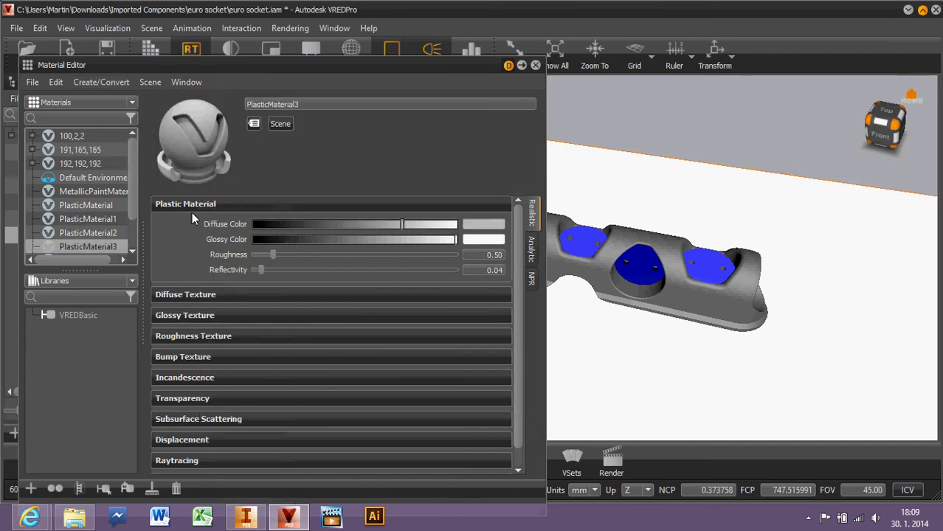
{"action": "left_click", "coordinate": [494, 228]}
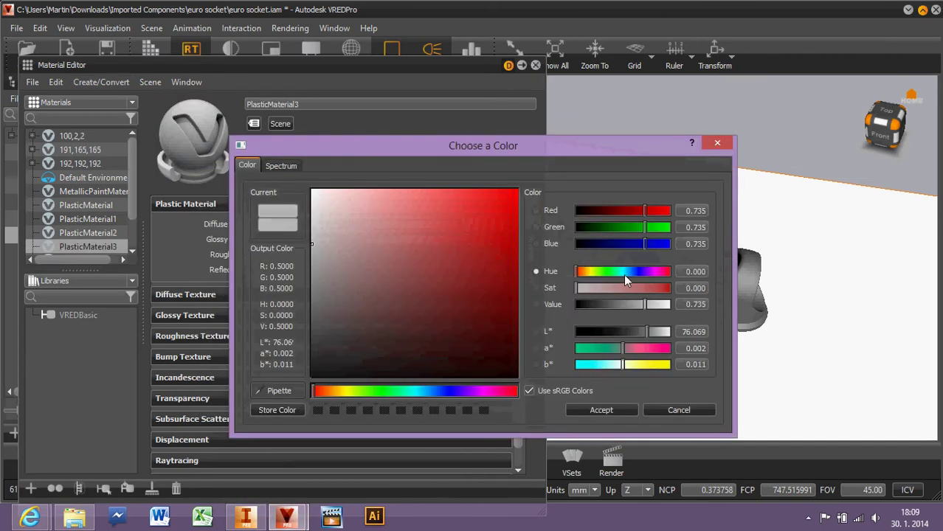
{"action": "left_click_drag", "start_coordinate": [623, 274], "coordinate": [632, 270]}
{"action": "left_click", "coordinate": [516, 230]}
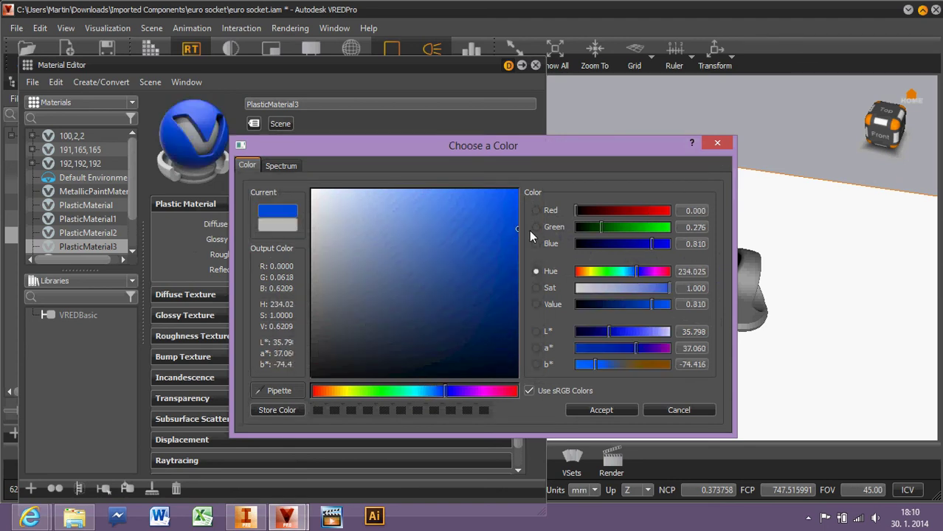
{"action": "left_click", "coordinate": [577, 411]}
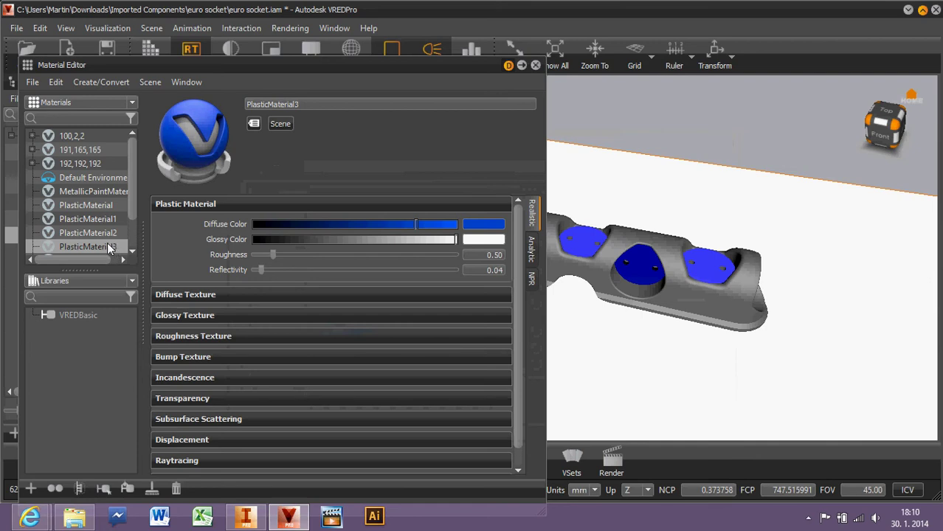
Step: Change the socket inserts' plastic to violet, about R 0.424, G 0, B 0.883, and apply the lighter blue plastic to the strip's housing
{"action": "left_click", "coordinate": [112, 234]}
{"action": "left_click", "coordinate": [476, 225]}
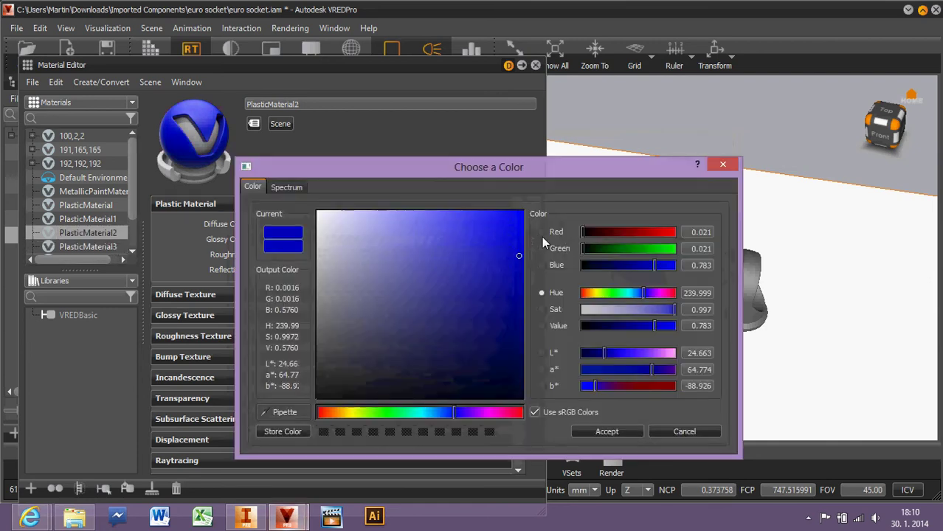
{"action": "left_click_drag", "start_coordinate": [647, 292], "coordinate": [647, 293]}
{"action": "mouse_move", "coordinate": [512, 264]}
{"action": "left_mouse_down"}
{"action": "mouse_move", "coordinate": [536, 269]}
{"action": "mouse_move", "coordinate": [522, 235]}
{"action": "left_mouse_up"}
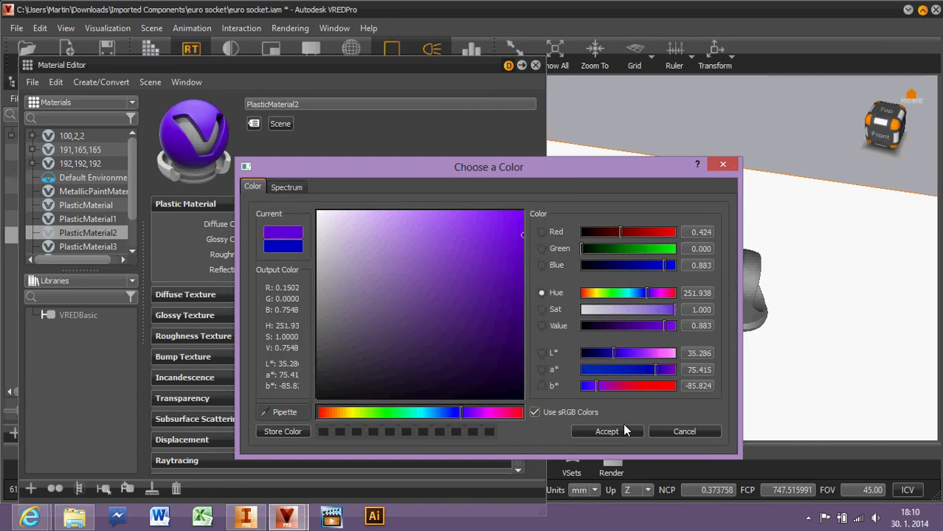
{"action": "left_click", "coordinate": [624, 431]}
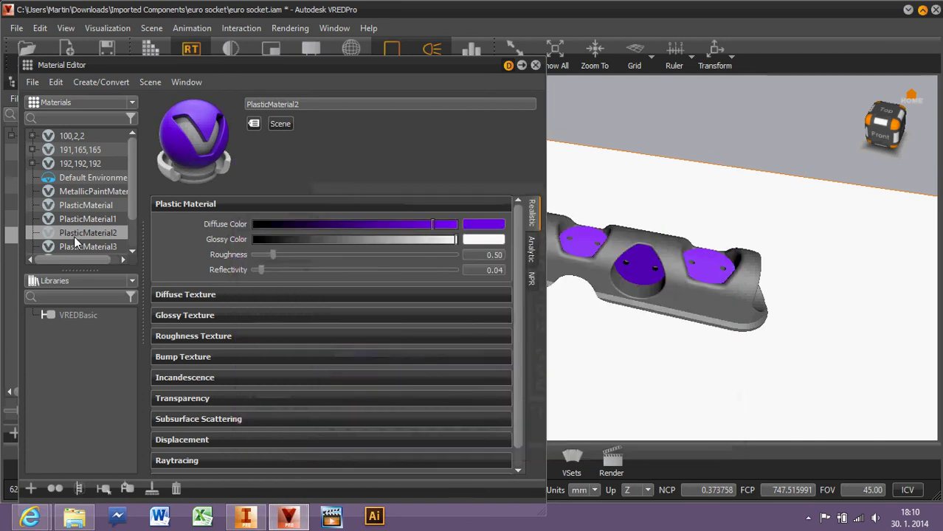
{"action": "left_click_drag", "start_coordinate": [77, 246], "coordinate": [691, 300]}
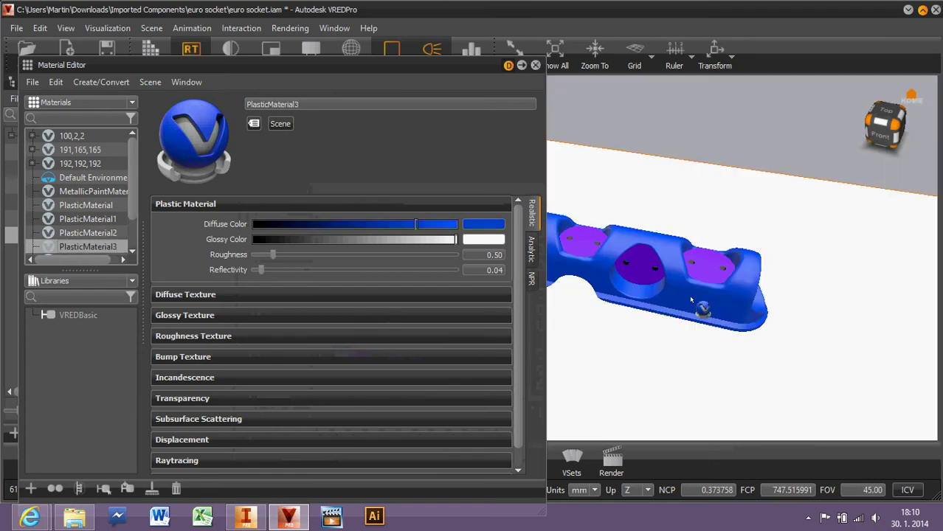
{"action": "left_click", "coordinate": [536, 65]}
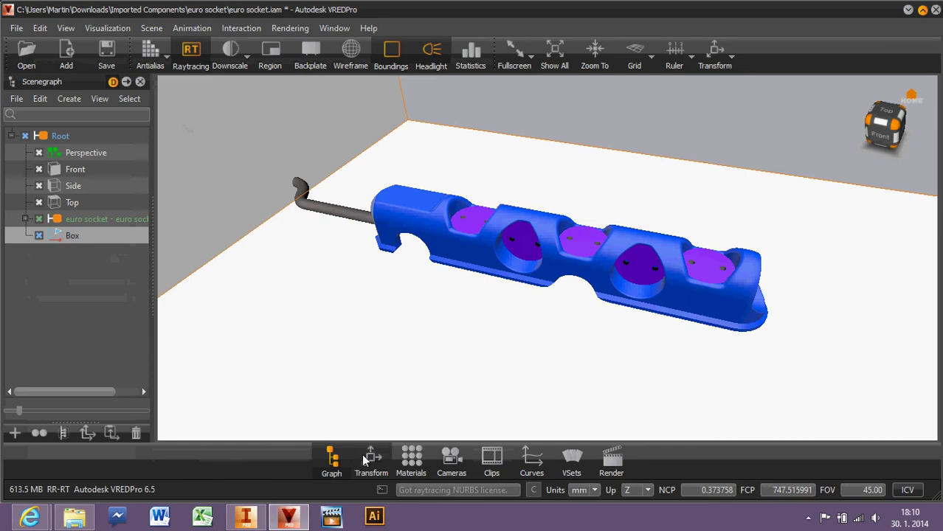
Step: Create another Plastic material with a white diffuse color, R 1, G 1, B 1
{"action": "left_click", "coordinate": [413, 469]}
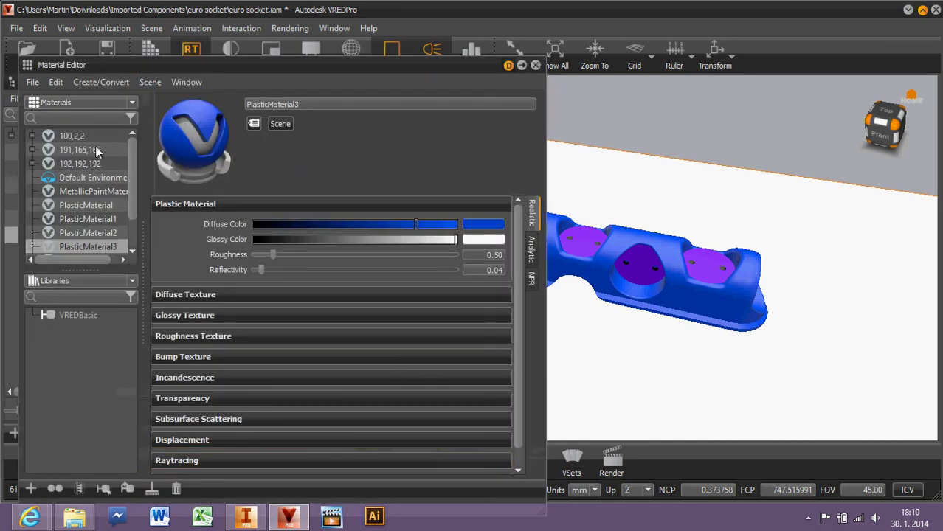
{"action": "left_click", "coordinate": [116, 82]}
{"action": "mouse_move", "coordinate": [115, 104]}
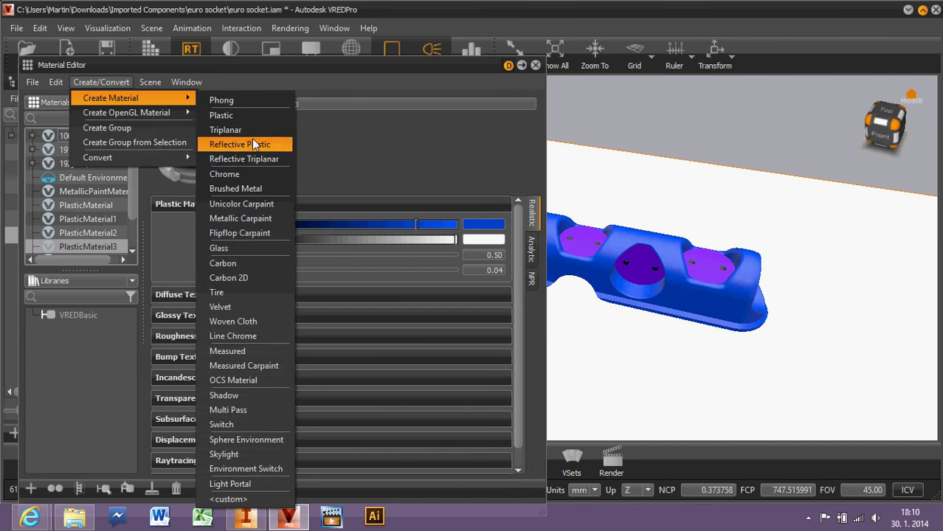
{"action": "left_click", "coordinate": [252, 115]}
{"action": "left_click", "coordinate": [480, 225]}
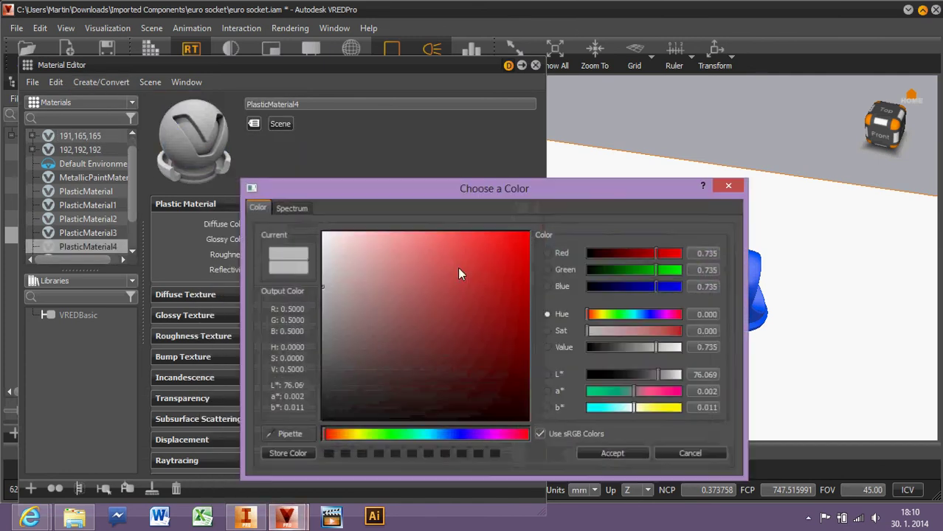
{"action": "left_click_drag", "start_coordinate": [459, 271], "coordinate": [308, 230]}
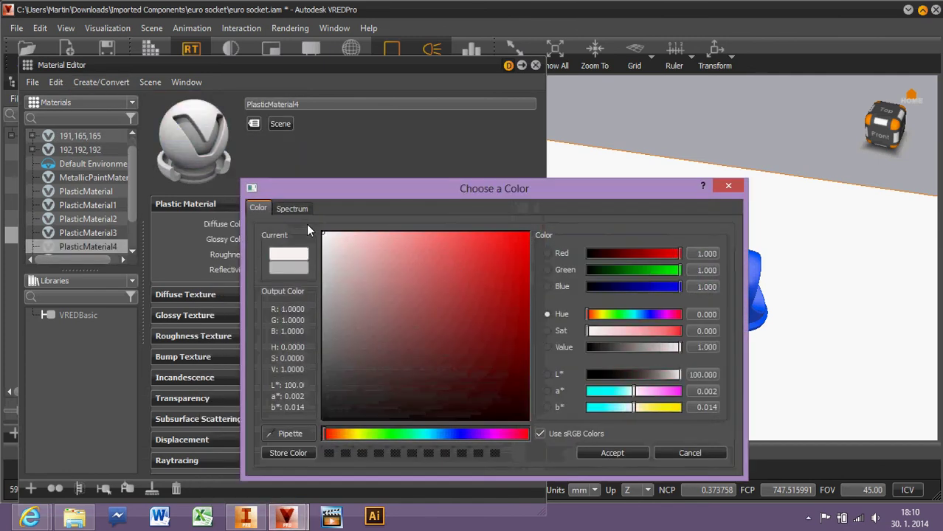
{"action": "left_click", "coordinate": [628, 453]}
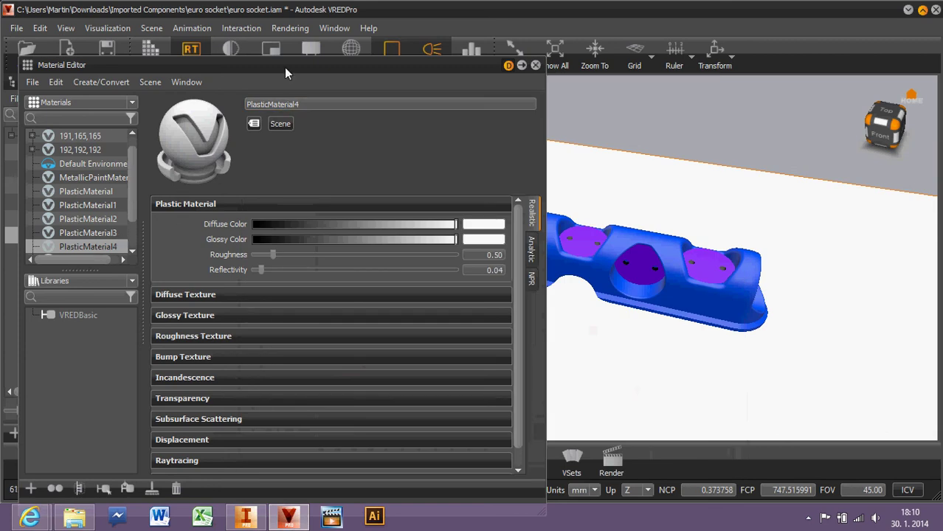
Step: Apply the white plastic to the power strip's cable
{"action": "left_click_drag", "start_coordinate": [284, 66], "coordinate": [678, 44]}
{"action": "left_click_drag", "start_coordinate": [494, 228], "coordinate": [346, 226]}
{"action": "left_click_drag", "start_coordinate": [711, 44], "coordinate": [331, 33]}
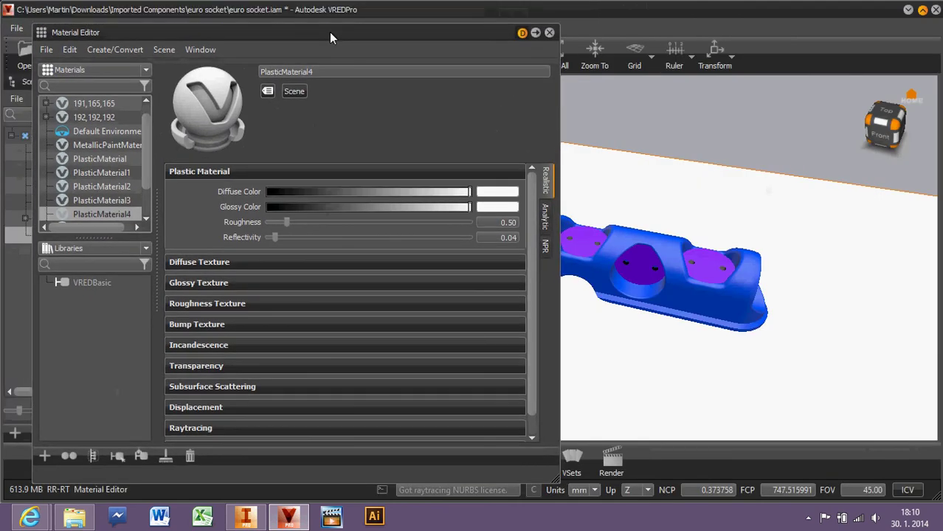
Step: Create a Flipflop Carpaint material with a white base color, R 1, G 1, B 1
{"action": "left_click", "coordinate": [128, 49]}
{"action": "mouse_move", "coordinate": [127, 64]}
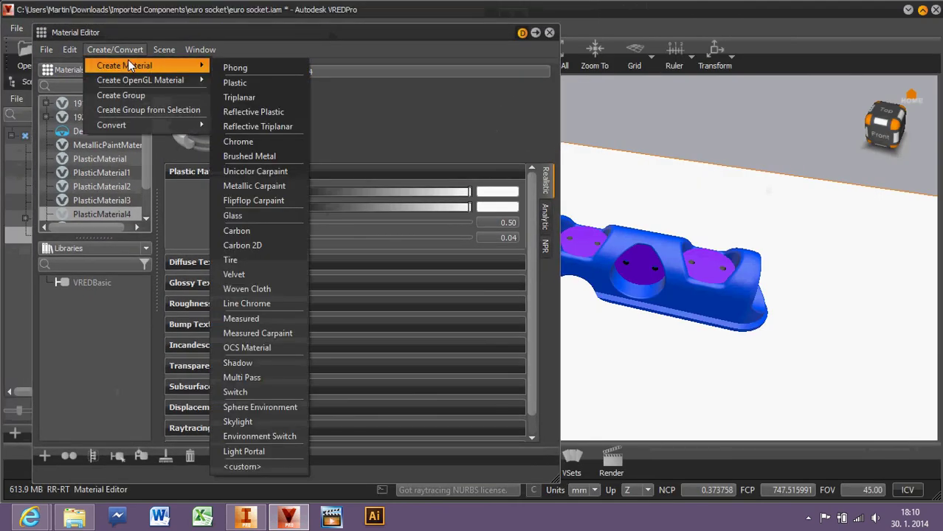
{"action": "left_click", "coordinate": [289, 201]}
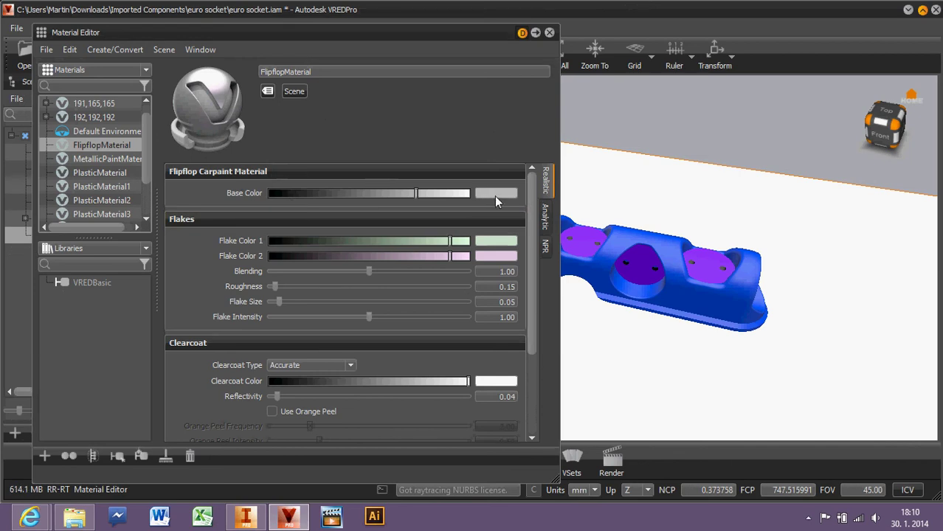
{"action": "left_click", "coordinate": [495, 194]}
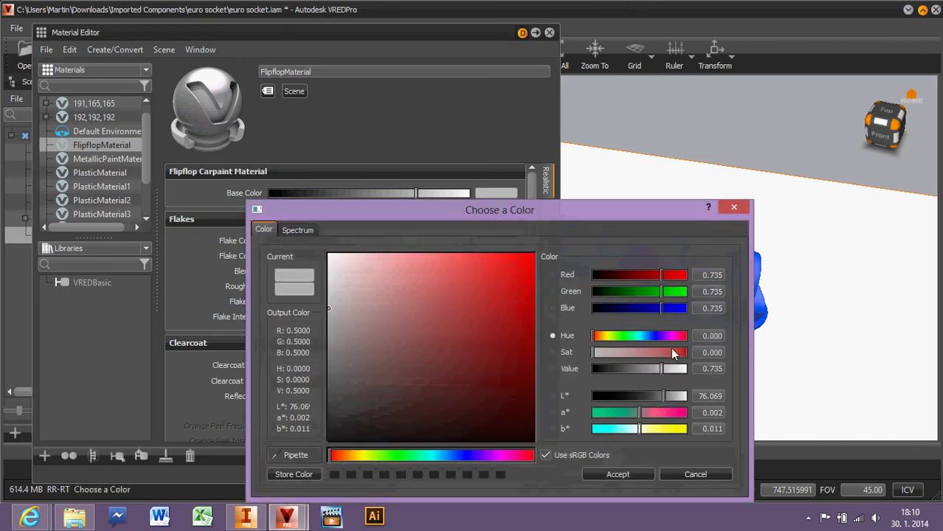
{"action": "left_click_drag", "start_coordinate": [684, 372], "coordinate": [691, 371]}
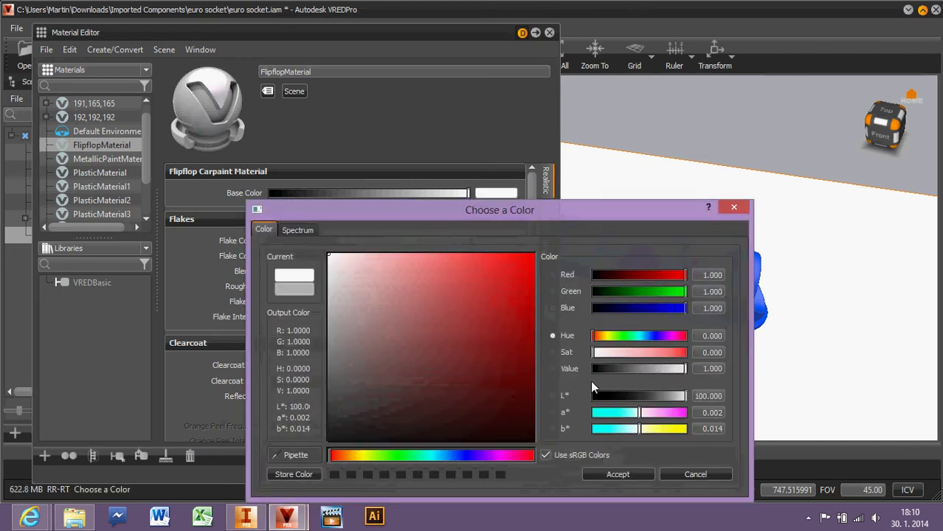
{"action": "left_click", "coordinate": [618, 474]}
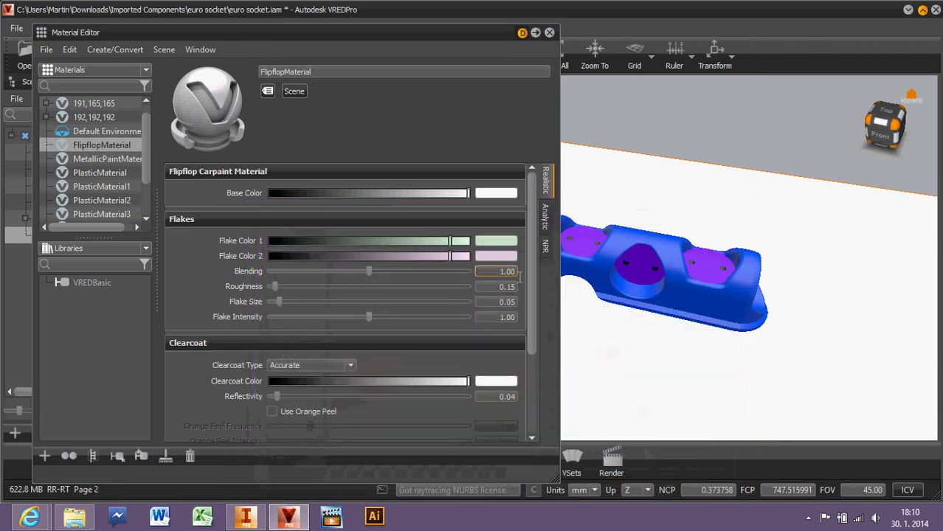
Step: Set the flipflop carpaint's Flake Color 1 to bright blue, about R 0, G 0.574, B 1
{"action": "left_click", "coordinate": [508, 242]}
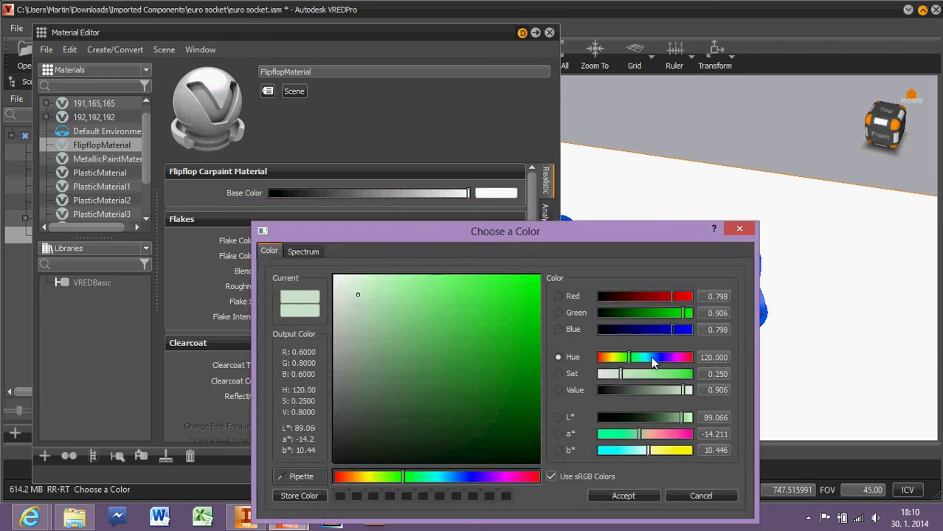
{"action": "left_click", "coordinate": [651, 356]}
{"action": "left_click_drag", "start_coordinate": [534, 307], "coordinate": [542, 269]}
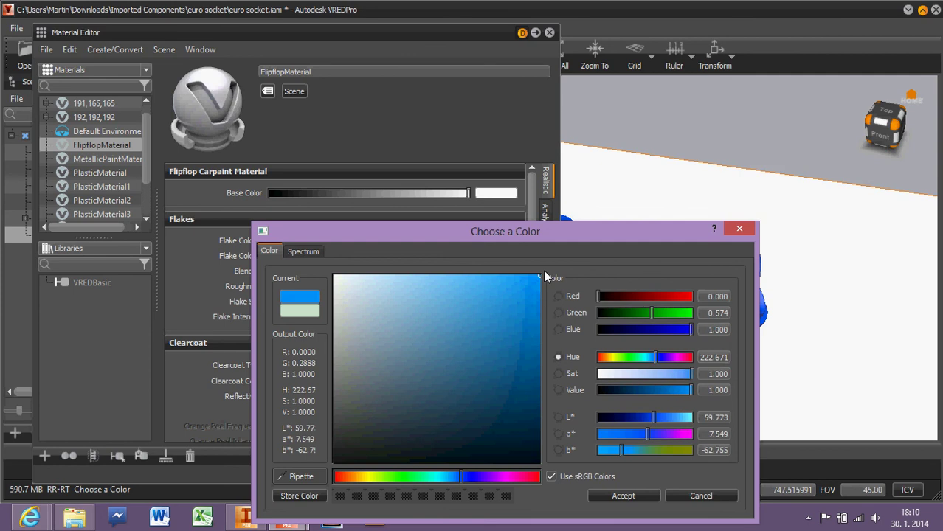
{"action": "left_click", "coordinate": [623, 496]}
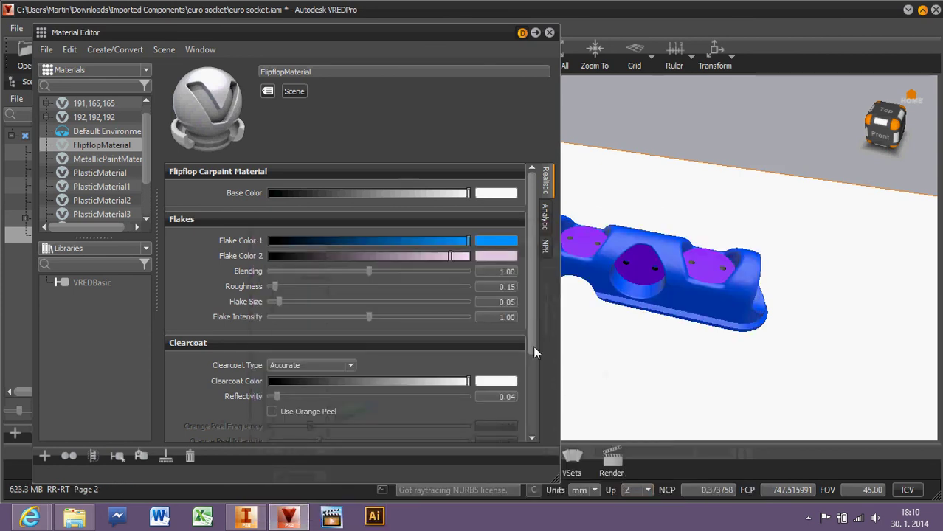
Step: Set Flake Color 2 to a deeper blue, about R 0, G 0.360, B 1, and apply the flipflop carpaint to the surrounding box
{"action": "left_click", "coordinate": [496, 256]}
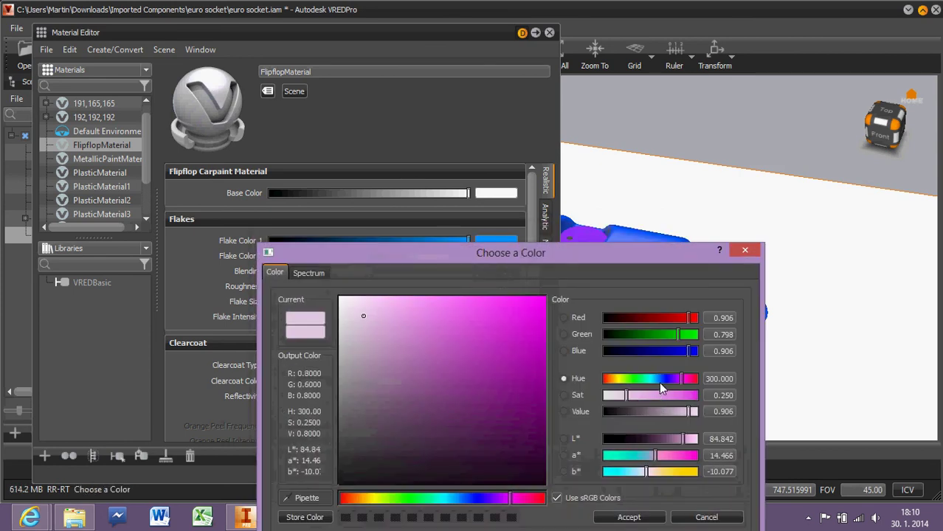
{"action": "left_click", "coordinate": [660, 380]}
{"action": "left_click_drag", "start_coordinate": [542, 328], "coordinate": [546, 295]}
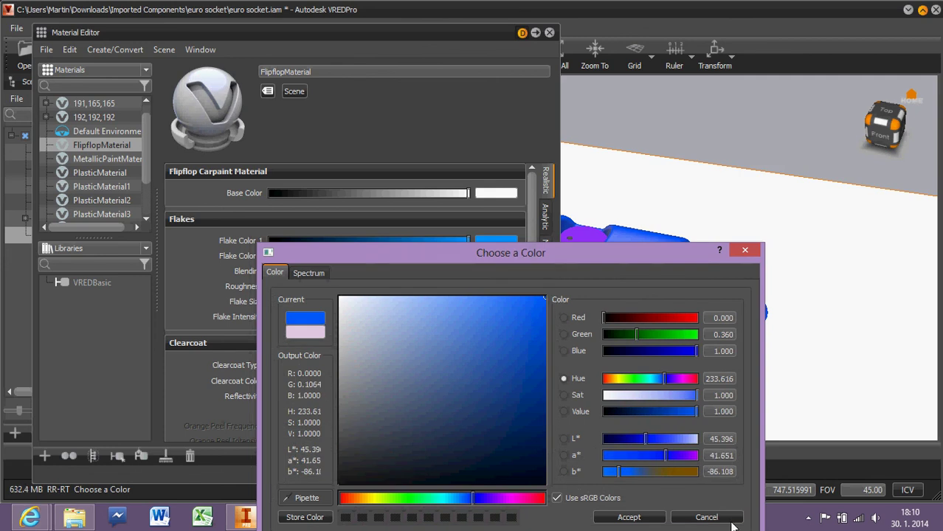
{"action": "left_click", "coordinate": [653, 517]}
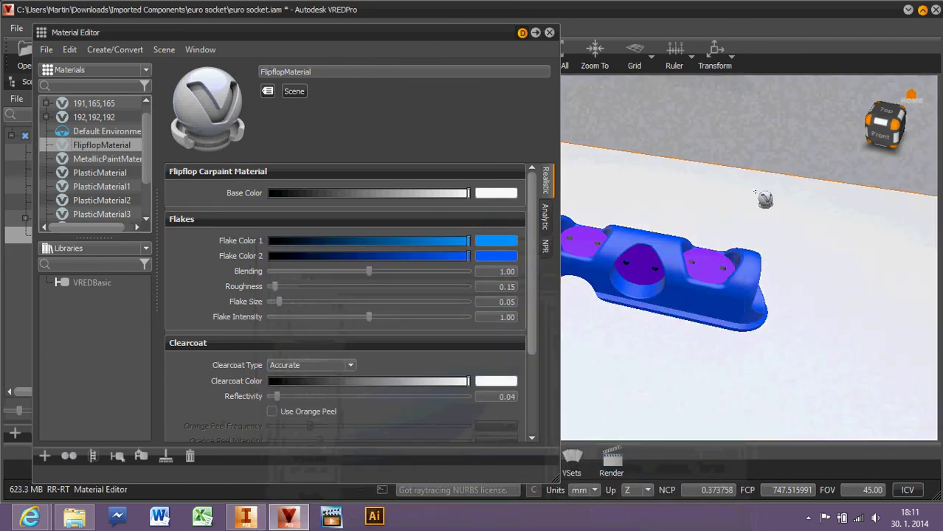
Step: Change the flipflop carpaint's base color to light purple and close the material editor
{"action": "left_click", "coordinate": [509, 196]}
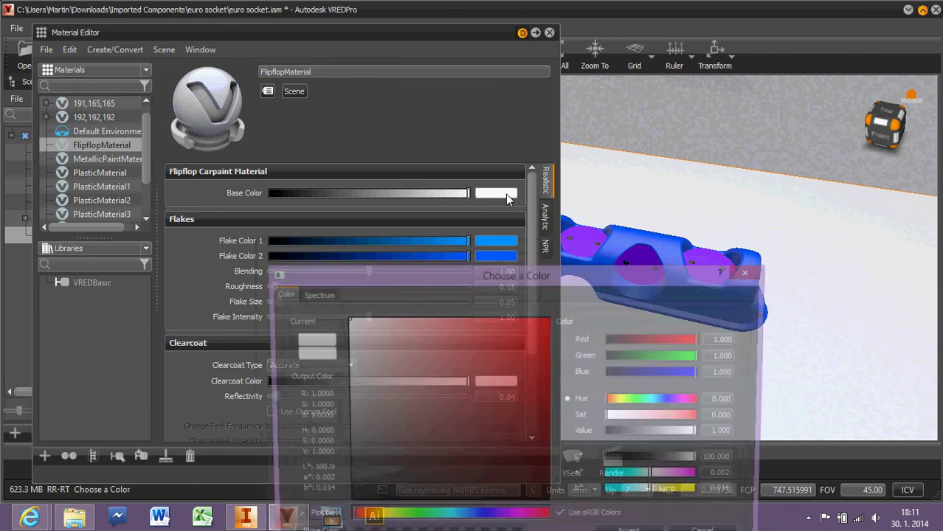
{"action": "left_click", "coordinate": [668, 400]}
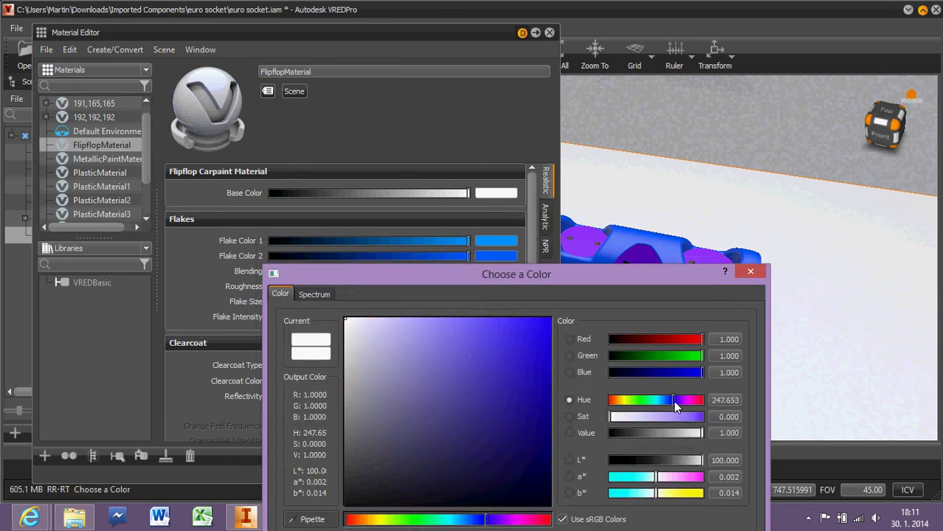
{"action": "left_click_drag", "start_coordinate": [678, 402], "coordinate": [681, 403]}
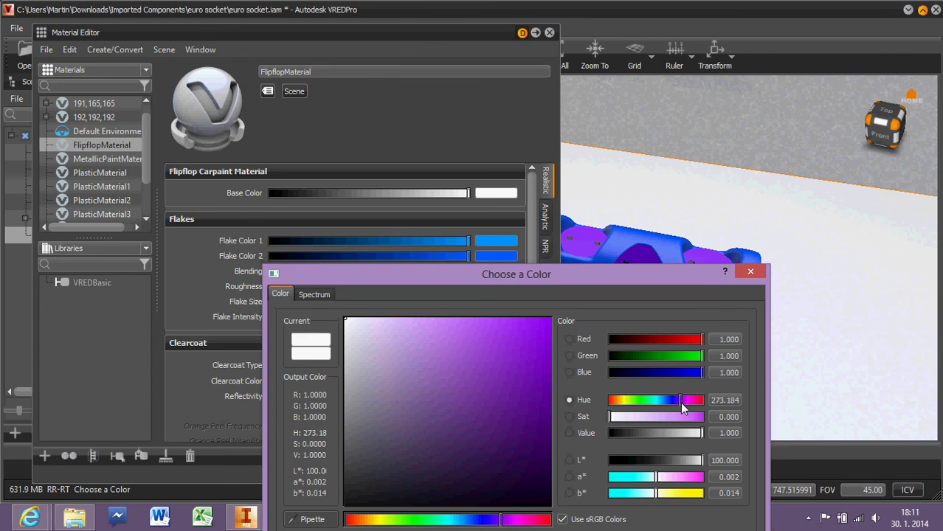
{"action": "left_click", "coordinate": [547, 379]}
{"action": "mouse_move", "coordinate": [550, 384]}
{"action": "left_mouse_down"}
{"action": "mouse_move", "coordinate": [562, 415]}
{"action": "mouse_move", "coordinate": [568, 326]}
{"action": "left_mouse_up"}
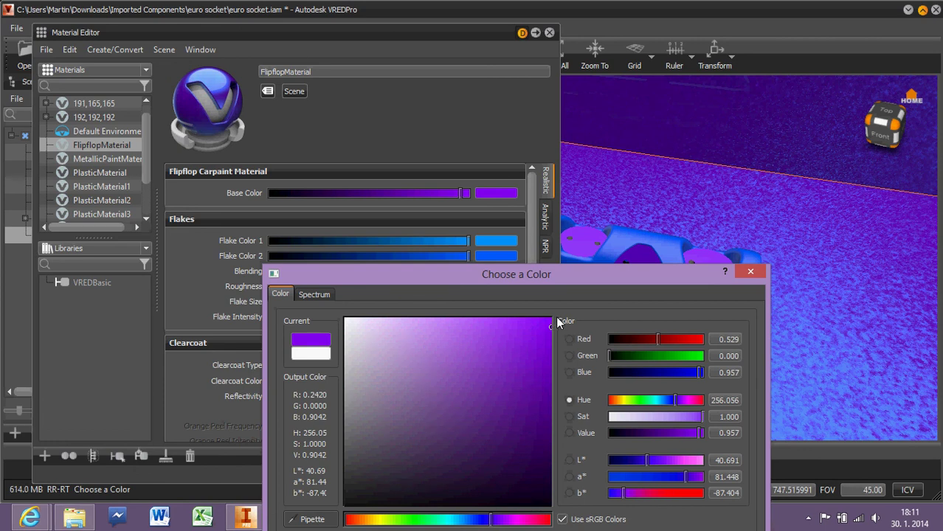
{"action": "mouse_move", "coordinate": [466, 328]}
{"action": "left_mouse_down"}
{"action": "mouse_move", "coordinate": [480, 310]}
{"action": "mouse_move", "coordinate": [426, 317]}
{"action": "mouse_move", "coordinate": [442, 319]}
{"action": "left_mouse_up"}
{"action": "left_click", "coordinate": [750, 272]}
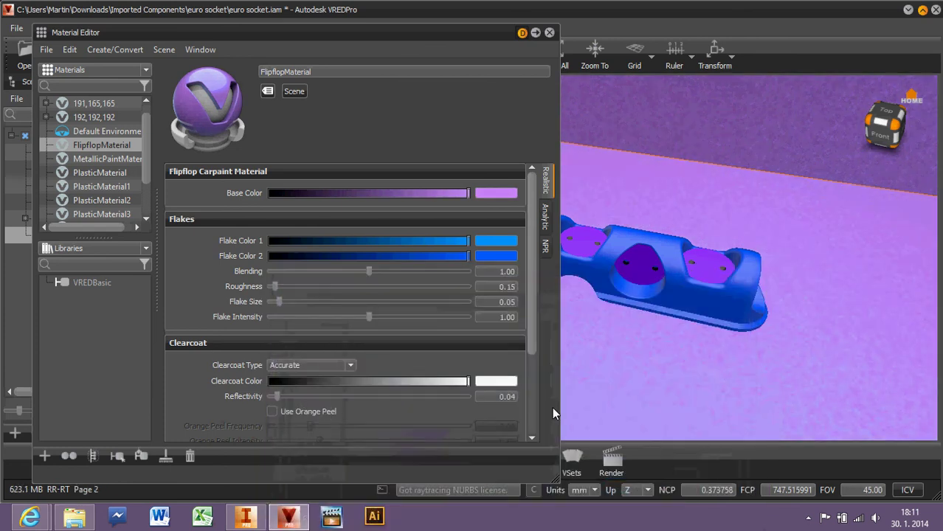
{"action": "left_click", "coordinate": [550, 33]}
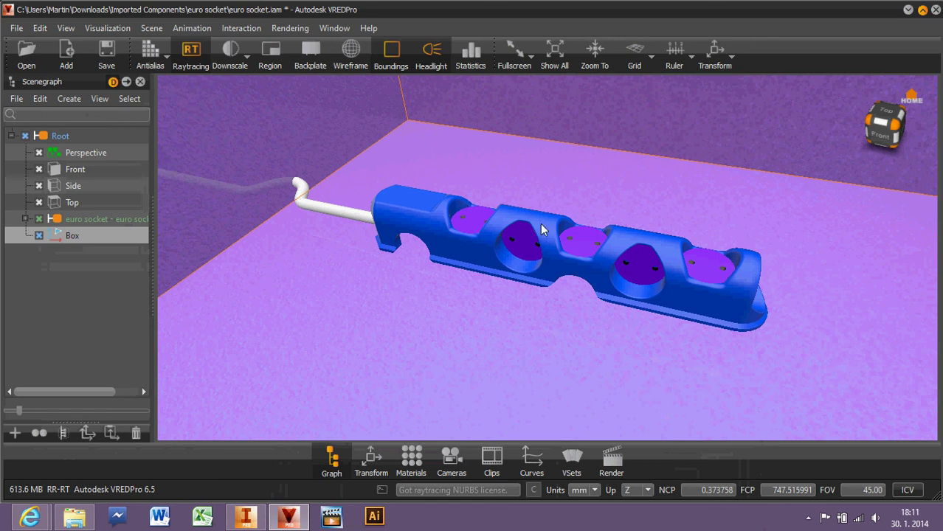
Step: Frame the power strip closer and from a lower front angle for the render
{"action": "left_click_drag", "start_coordinate": [588, 336], "coordinate": [567, 277]}
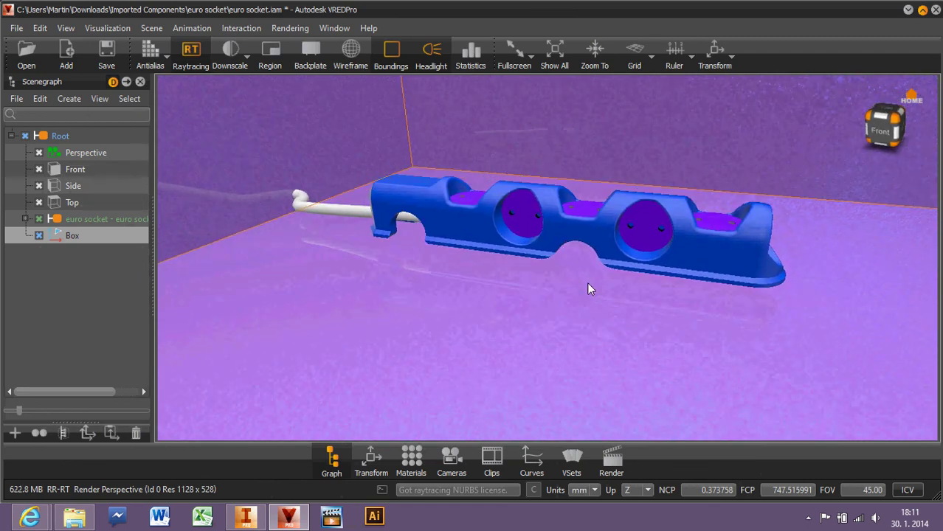
{"action": "scroll", "coordinate": [519, 198], "scroll_direction": "up", "scroll_amount": 2}
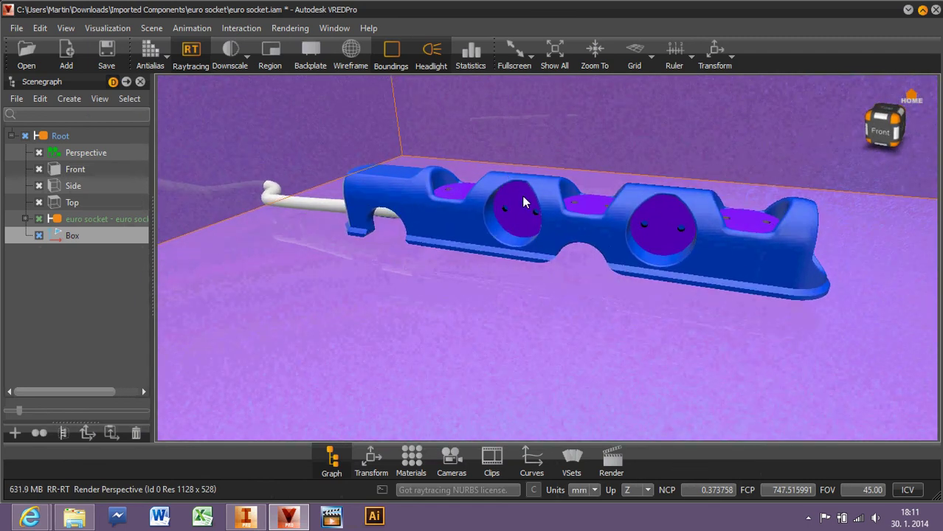
{"action": "left_click_drag", "start_coordinate": [521, 195], "coordinate": [521, 245]}
{"action": "scroll", "coordinate": [521, 246], "scroll_direction": "up", "scroll_amount": 1}
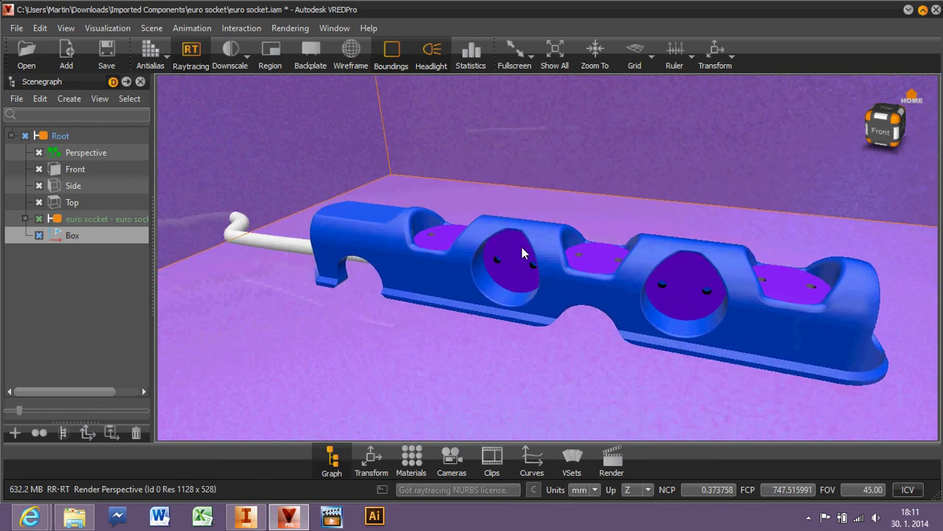
Step: Open the render settings and set the image resolution to 50 pixel/inch
{"action": "left_click", "coordinate": [612, 459]}
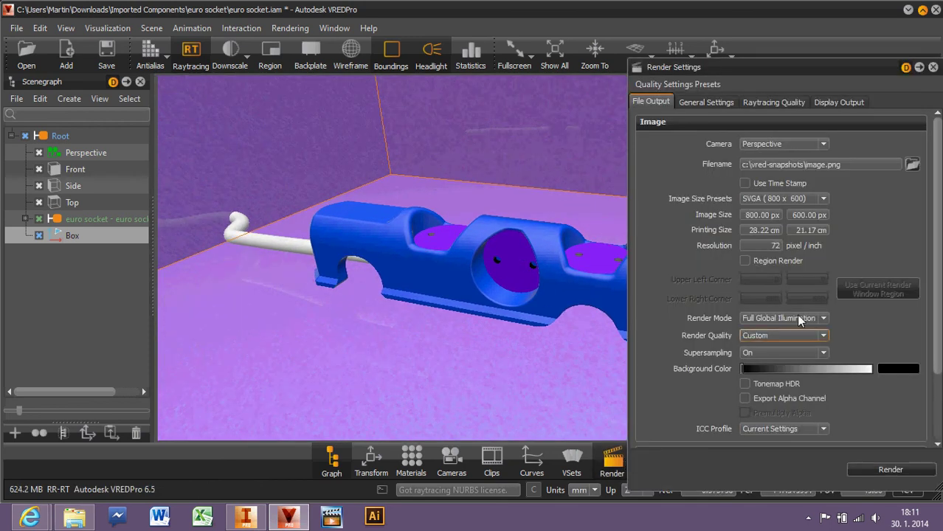
{"action": "double_click", "coordinate": [764, 245]}
{"action": "type", "text": "50"}
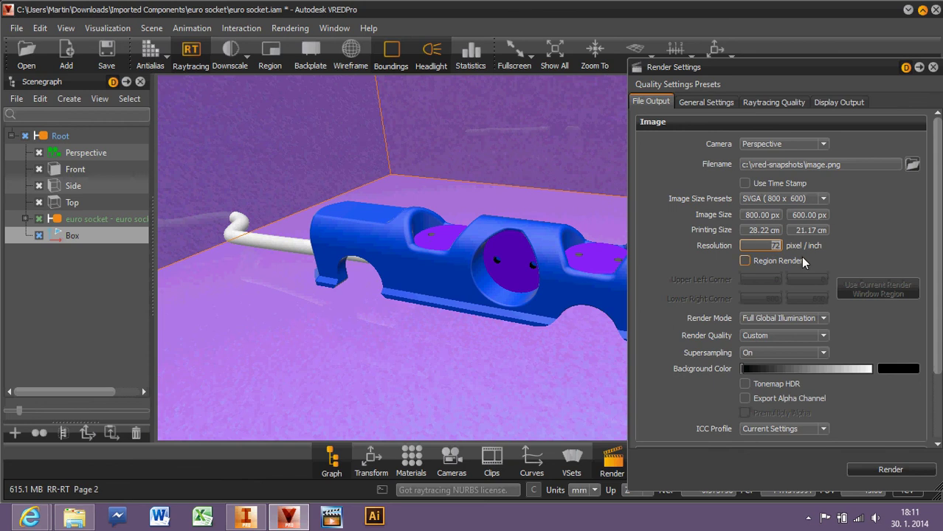